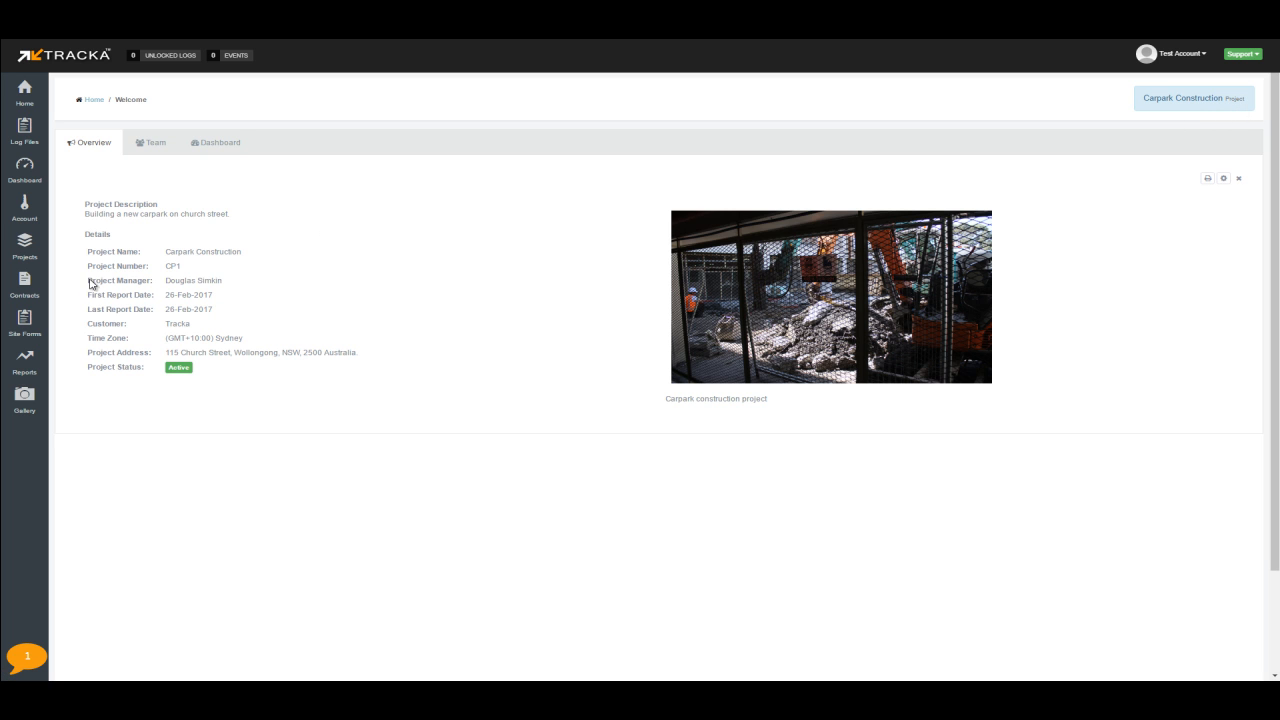
Create a contract named Groundwork with reference GW1, a brief description, contractor company Jims Groundwork and the representative's contact details
left_click(27, 283)
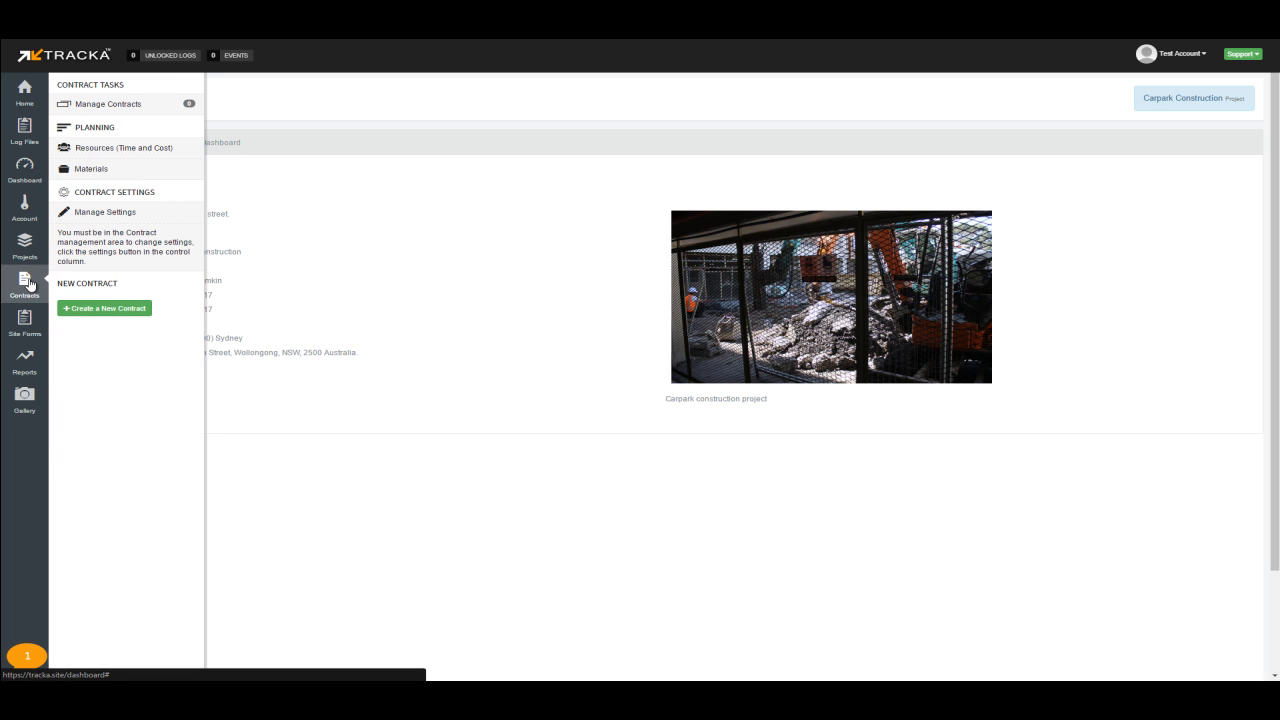
left_click(107, 310)
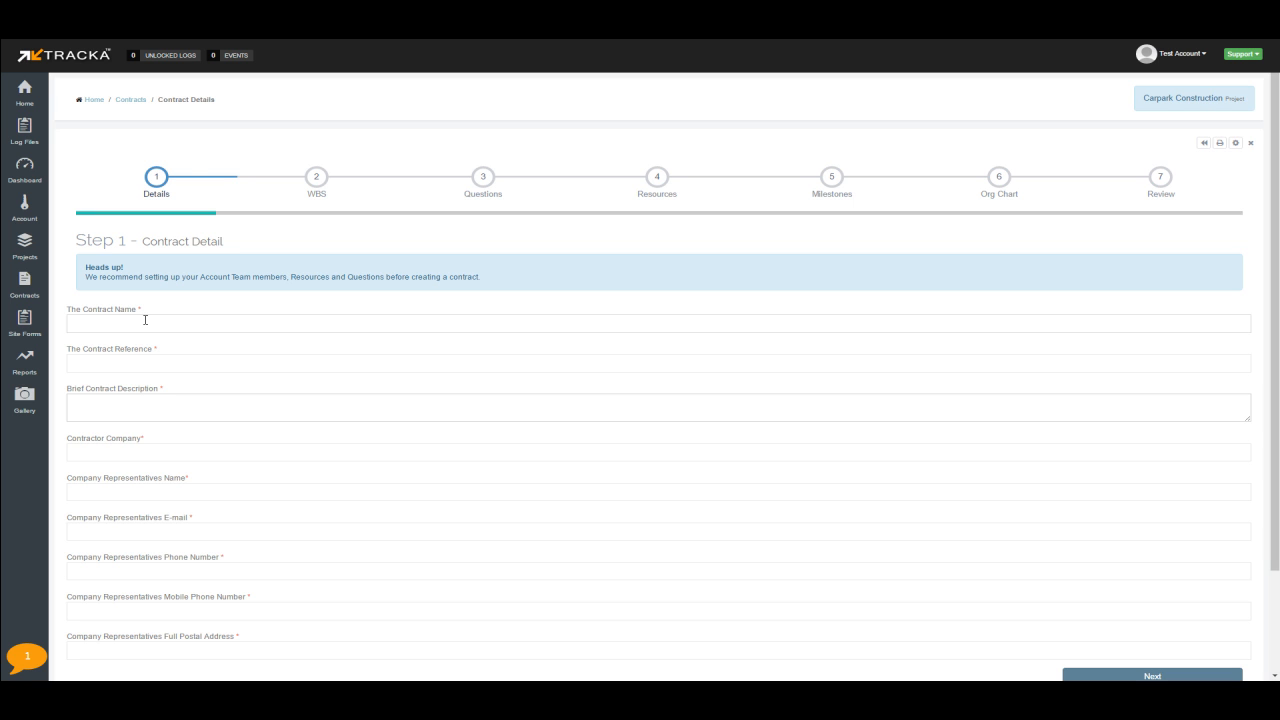
left_click(145, 320)
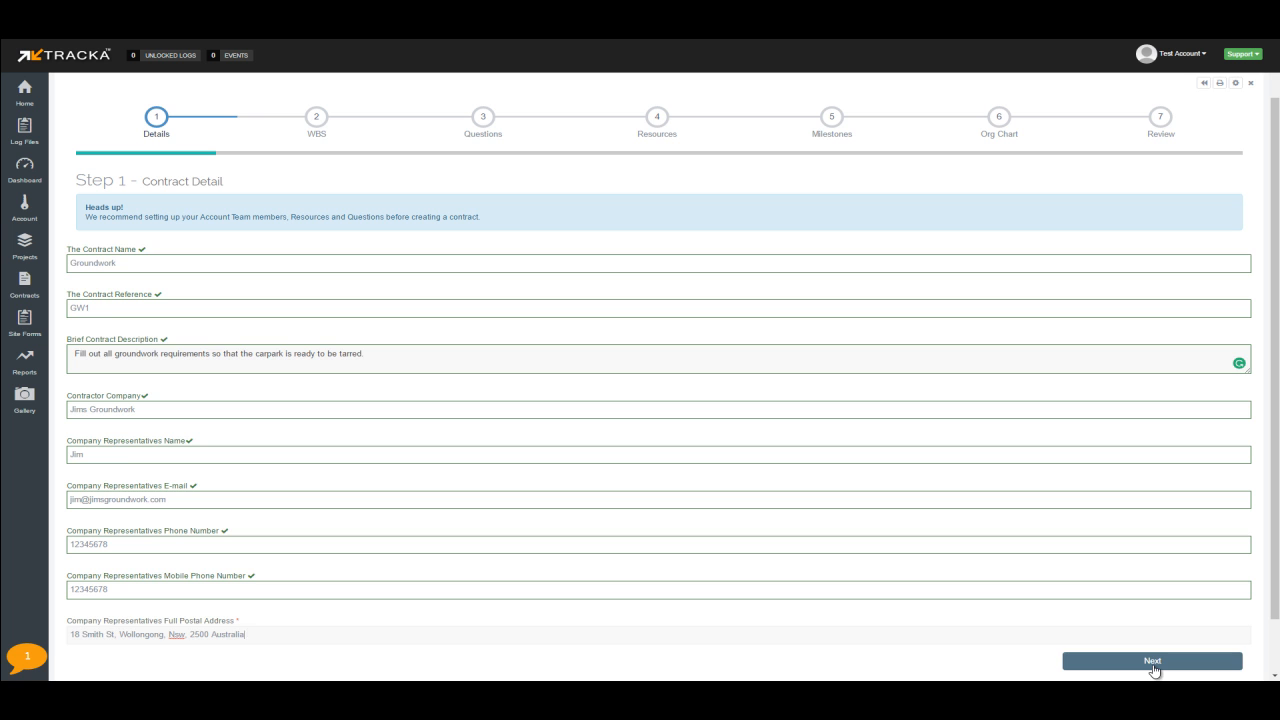
left_click(1153, 664)
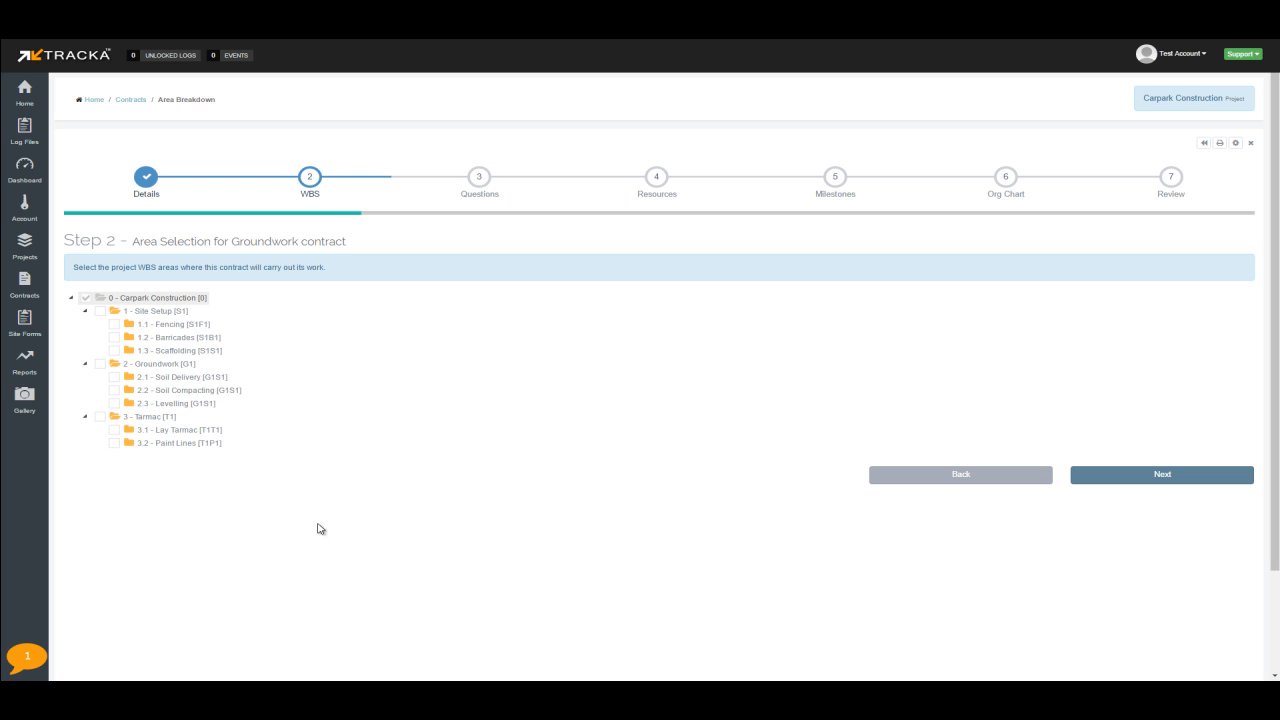
Select the contract's work areas under 2 - Groundwork, covering Soil Delivery, Soil Compacting and Levelling, and proceed to the questions
left_click(115, 377)
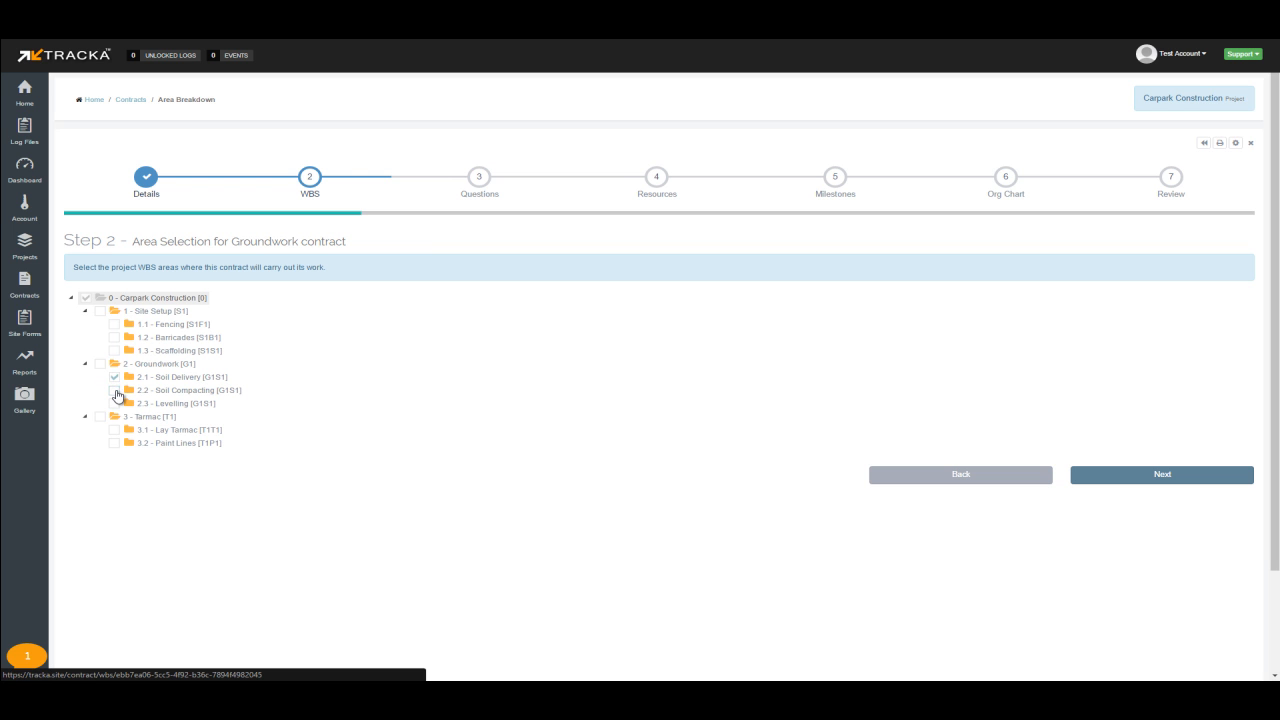
left_click(116, 391)
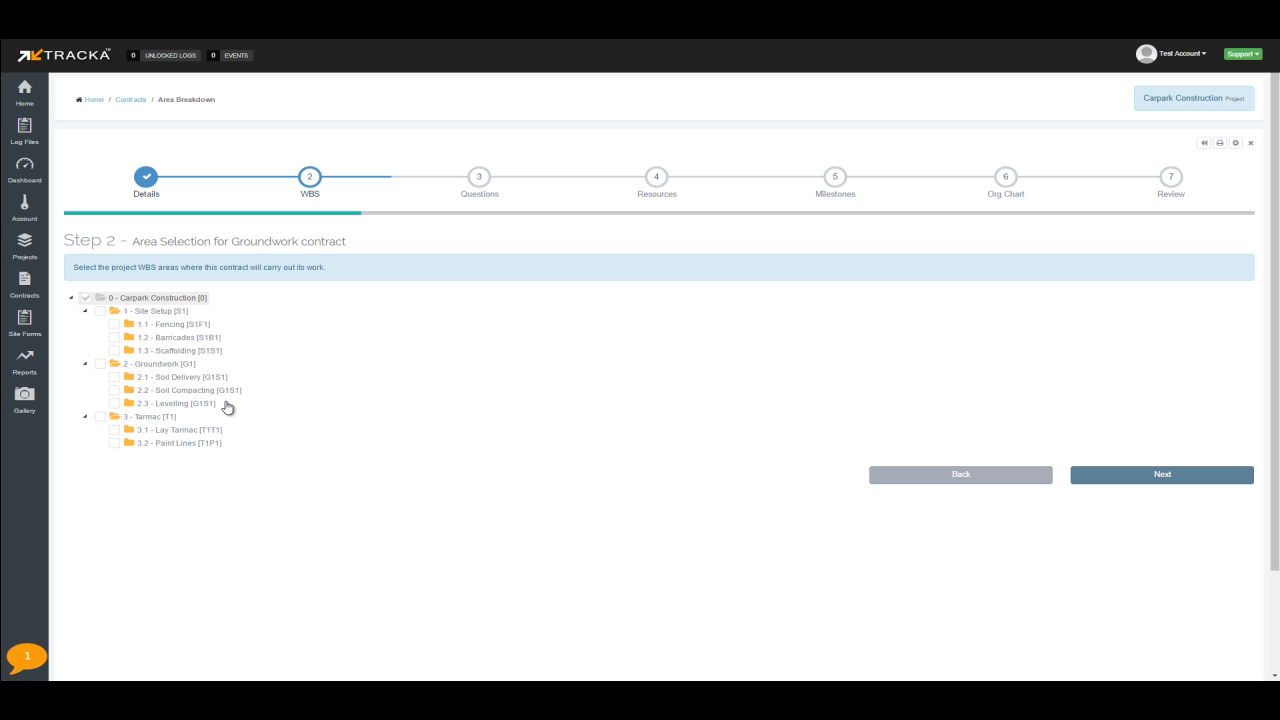
left_click(114, 337)
left_click(101, 364)
left_click(115, 377)
left_click(115, 390)
left_click(114, 403)
left_click(1156, 478)
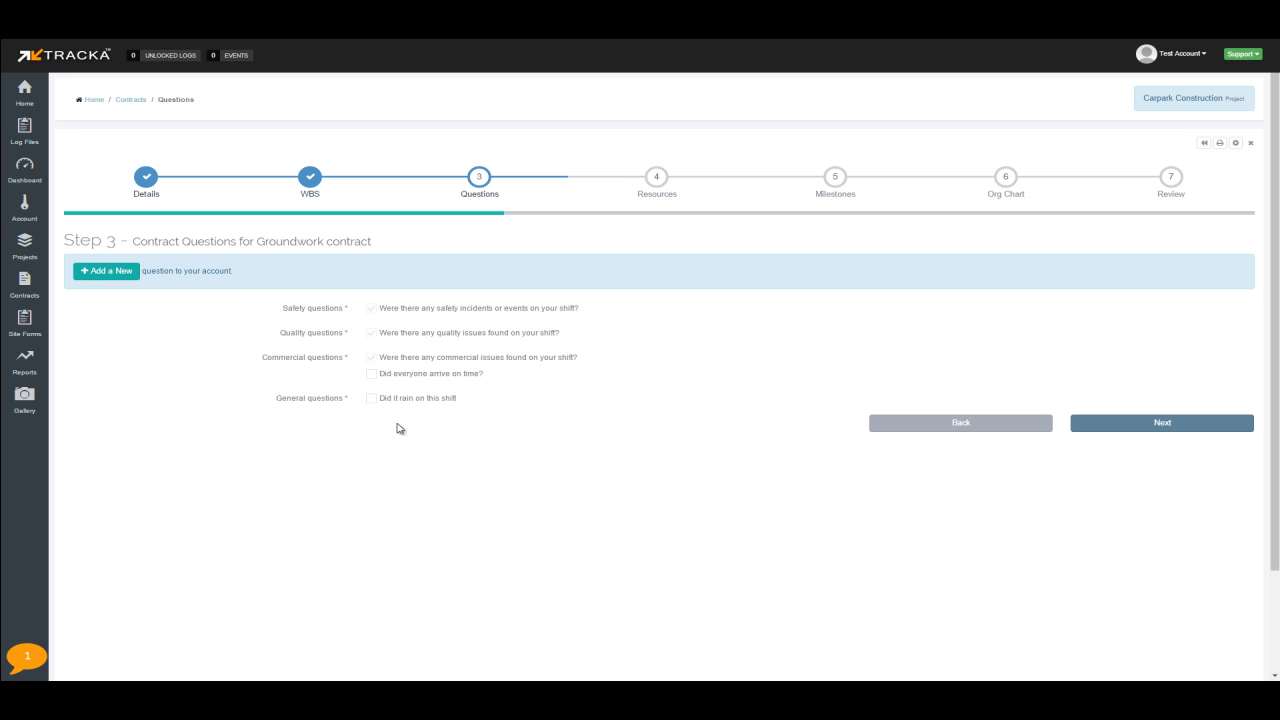
Create an active Quality question "Were all footings checked?" with preferred answer Yes, and include "Did everyone arrive on time?" in the contract
left_click(99, 276)
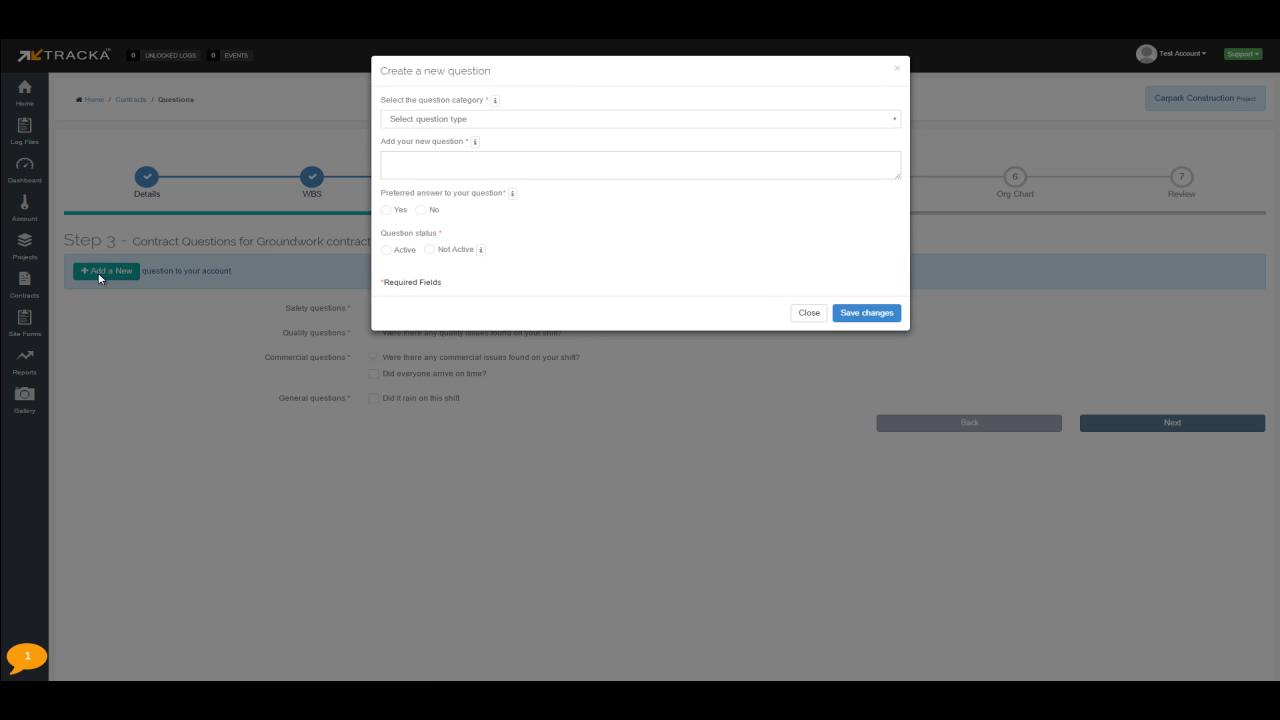
left_click(463, 124)
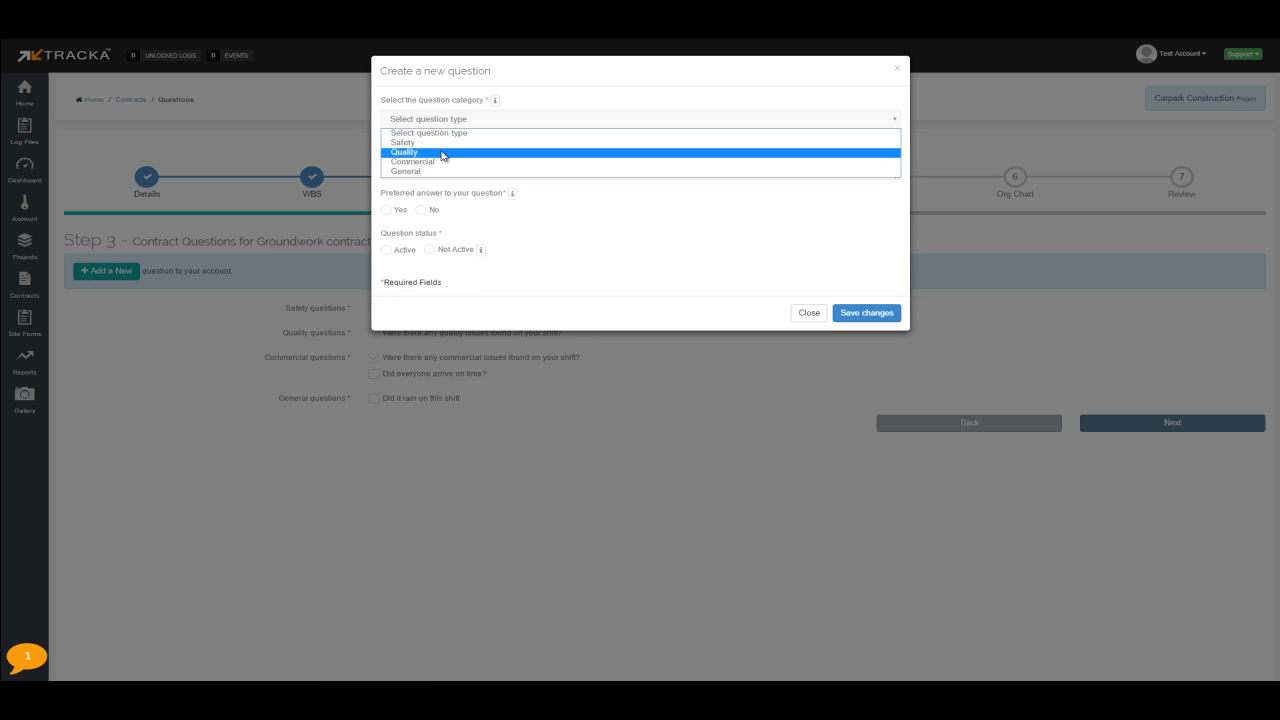
left_click(443, 152)
left_click(438, 161)
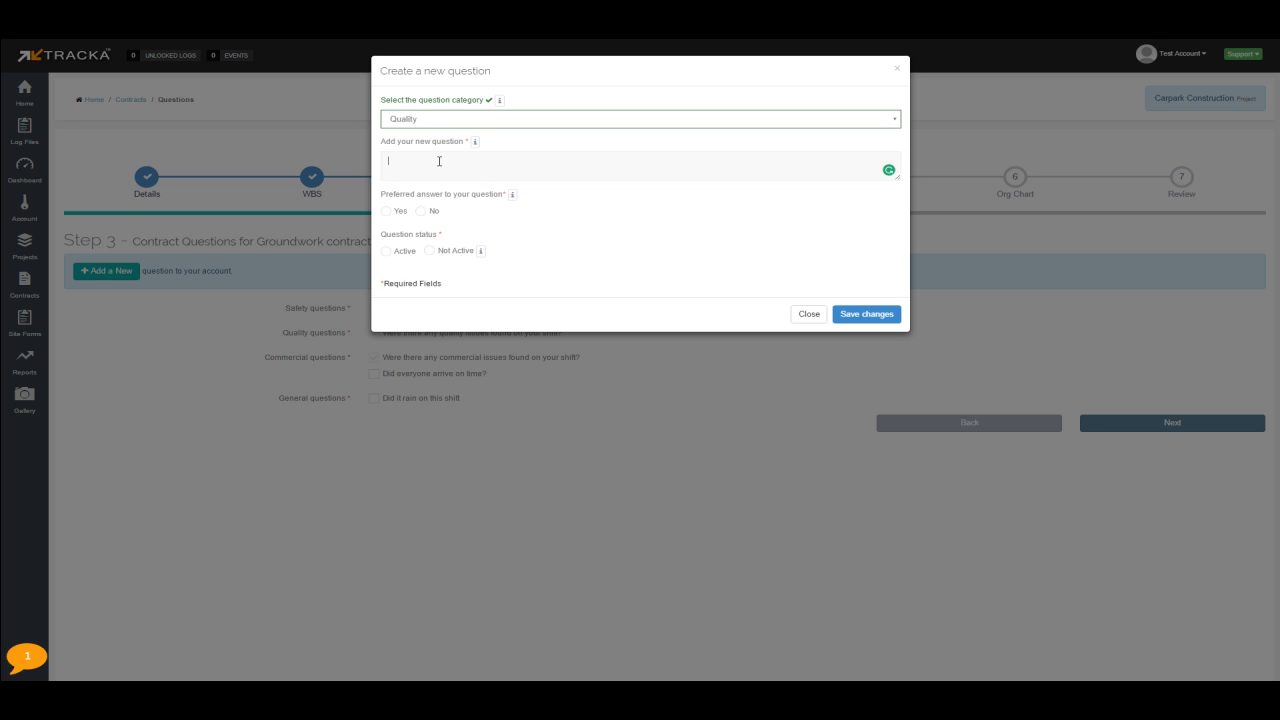
type("Were all footings checked?")
left_click(386, 212)
left_click(386, 212)
left_click(387, 252)
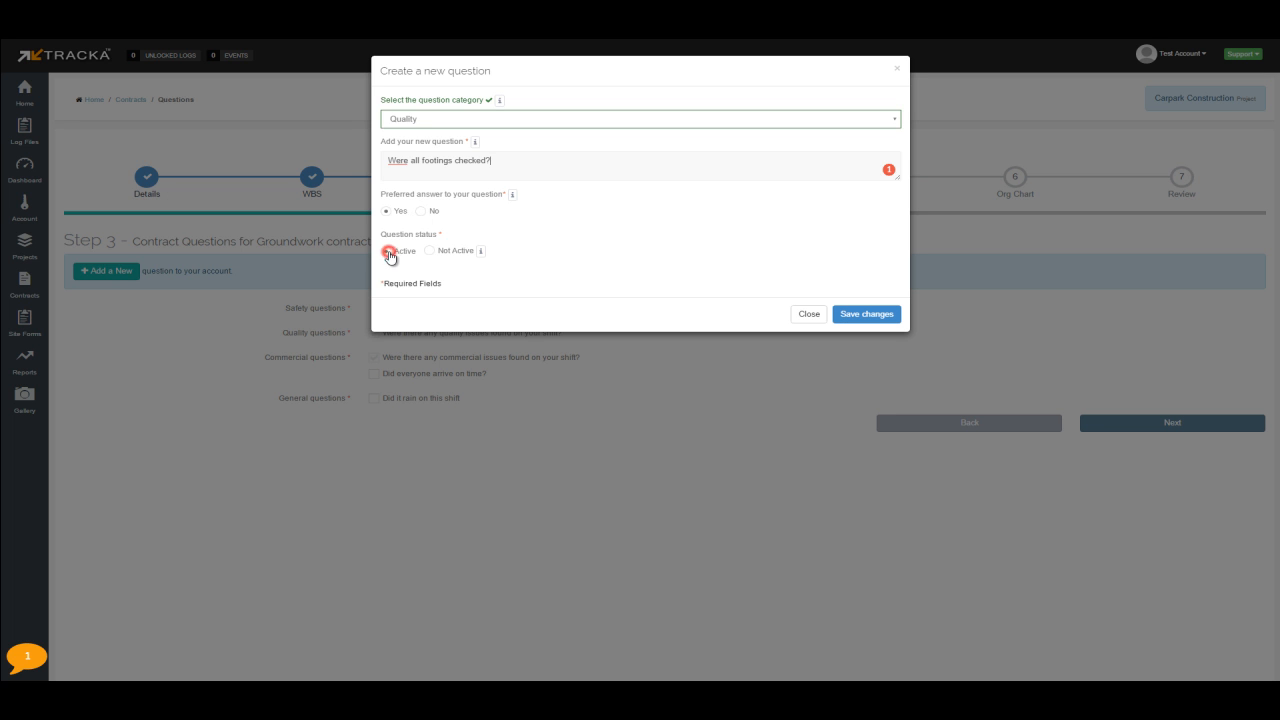
left_click(862, 316)
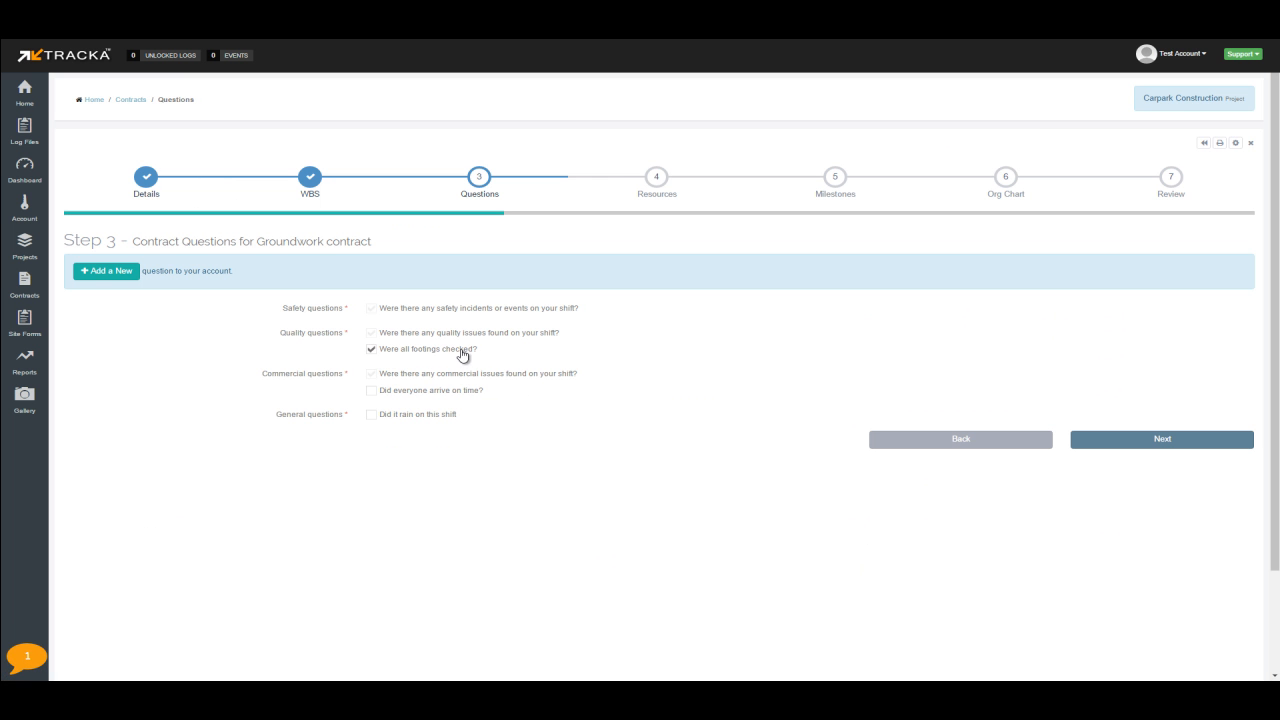
left_click(372, 391)
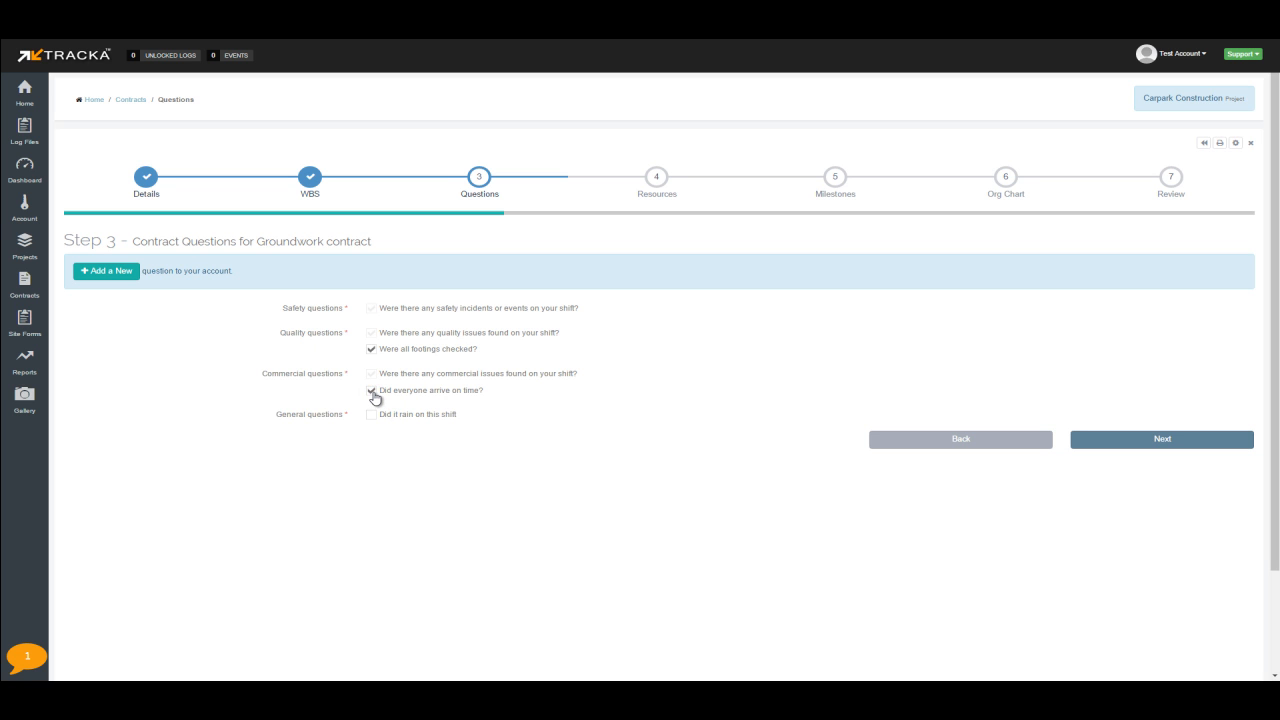
left_click(1166, 441)
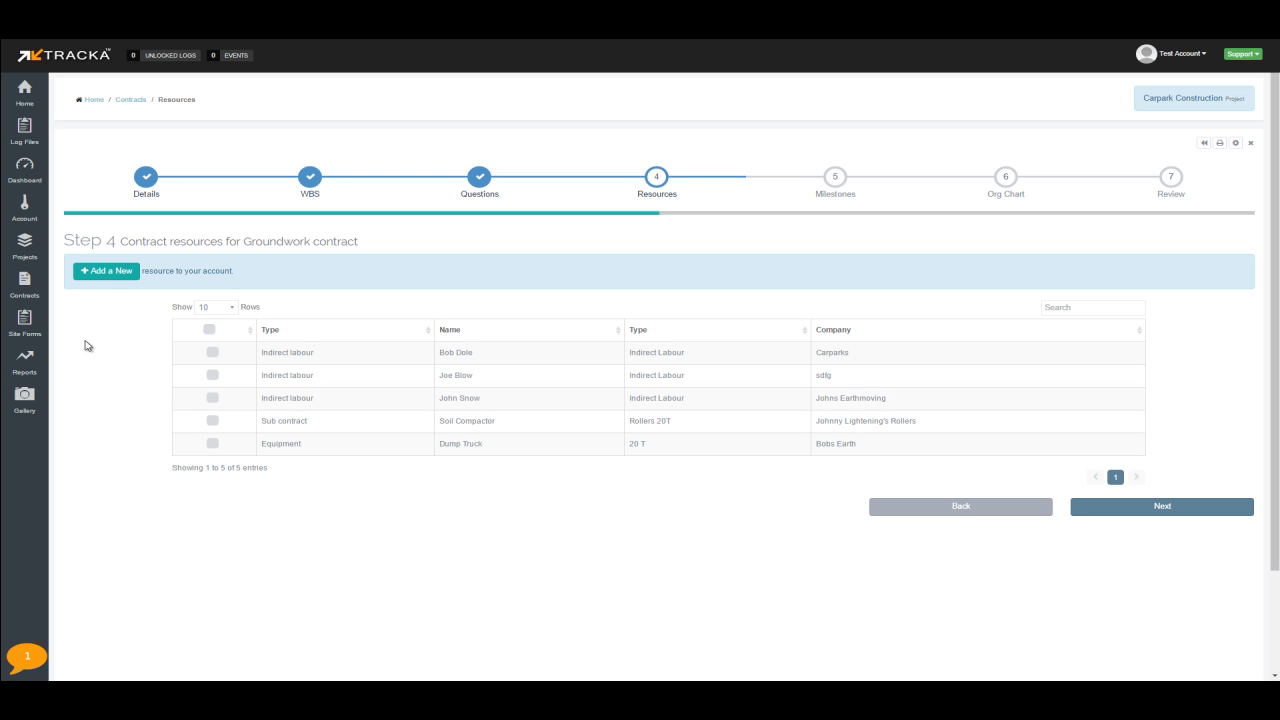
Create an active Equipment resource named Excavator, type 20T, from Joe's Excavations, charged hourly at a normal time rate of 100
left_click(104, 277)
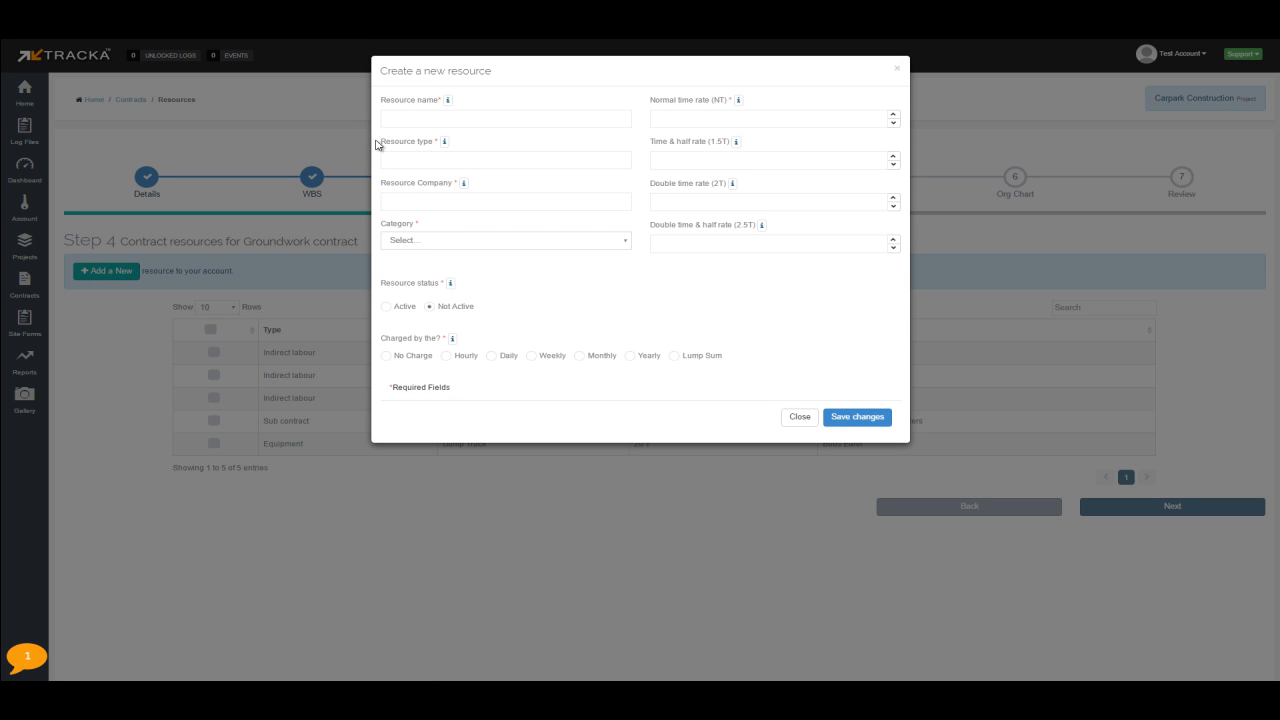
left_click(414, 122)
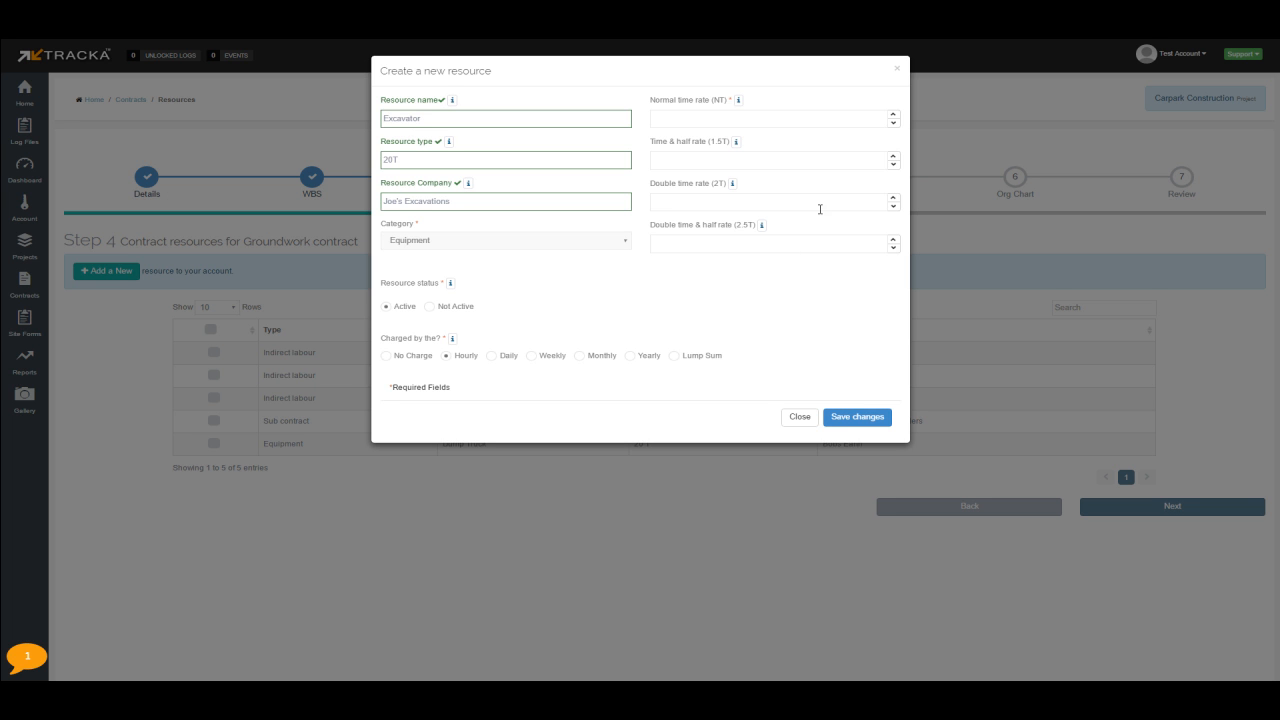
left_click(849, 116)
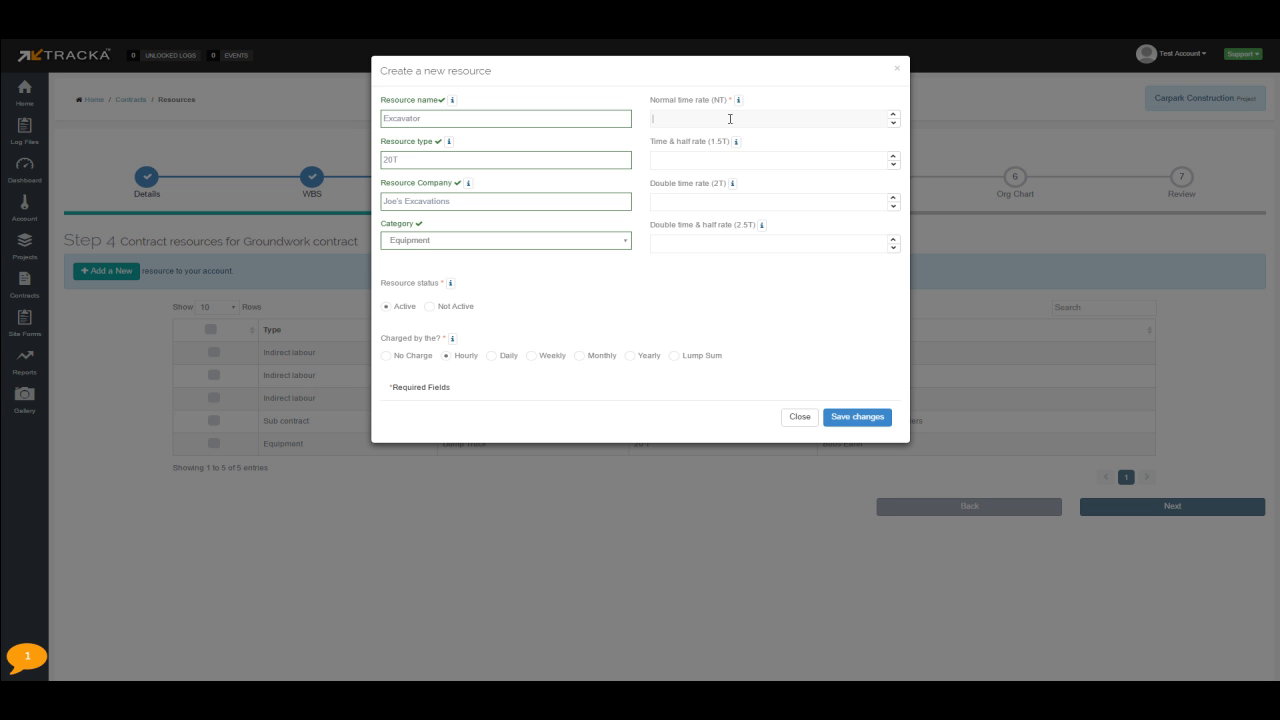
type("100")
left_click(848, 416)
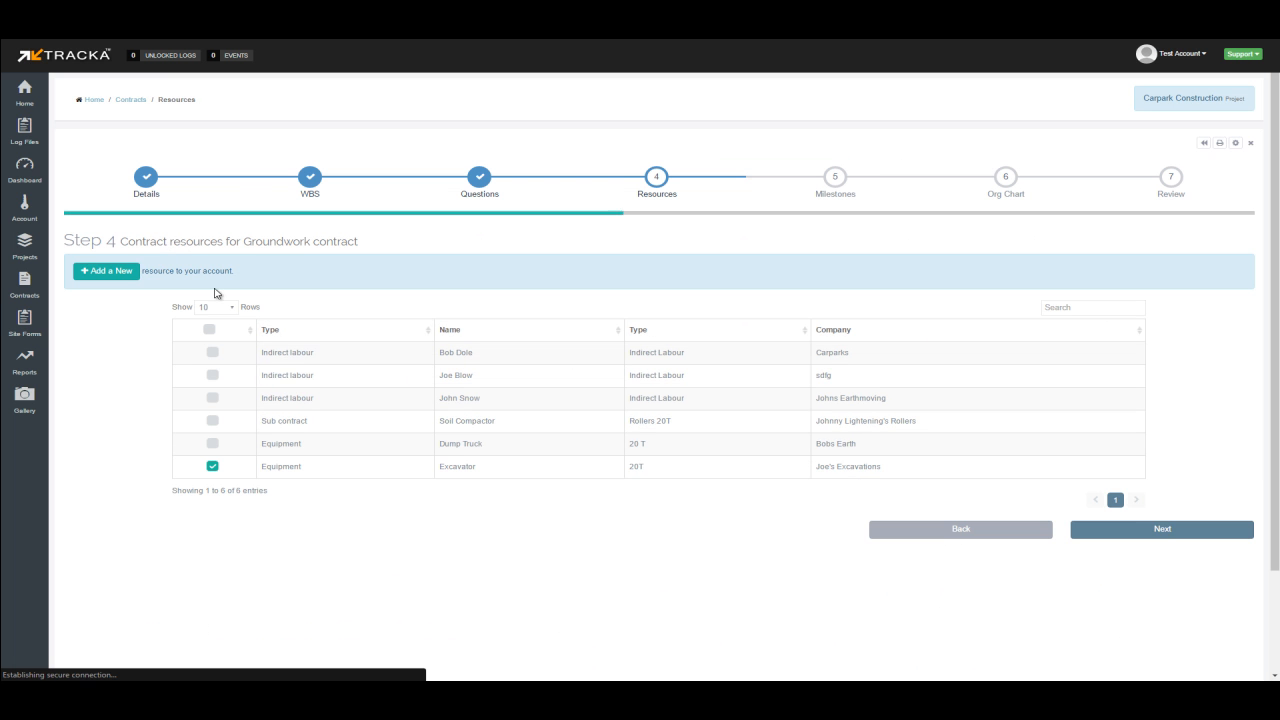
Create an hourly direct labour welder resource from Mike's Welding, and include the Dump Truck, Soil Compactor and Johns Earthmoving resources in the contract
left_click(110, 272)
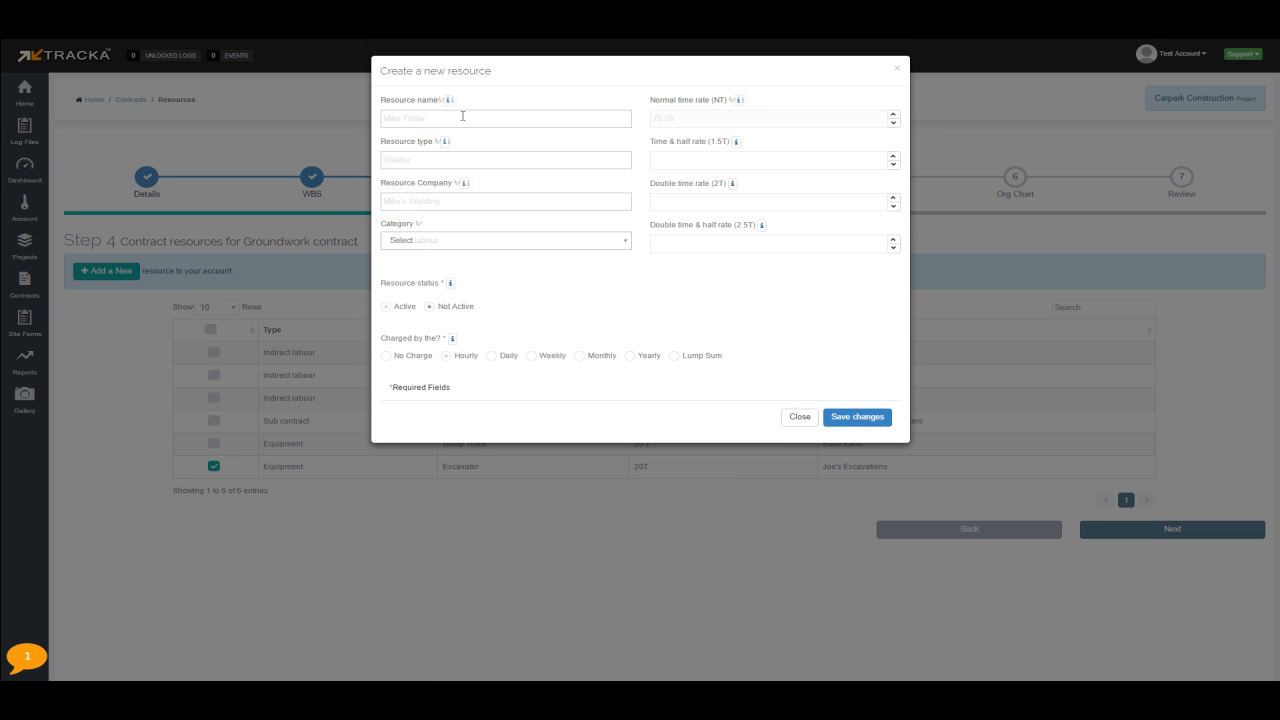
left_click(857, 416)
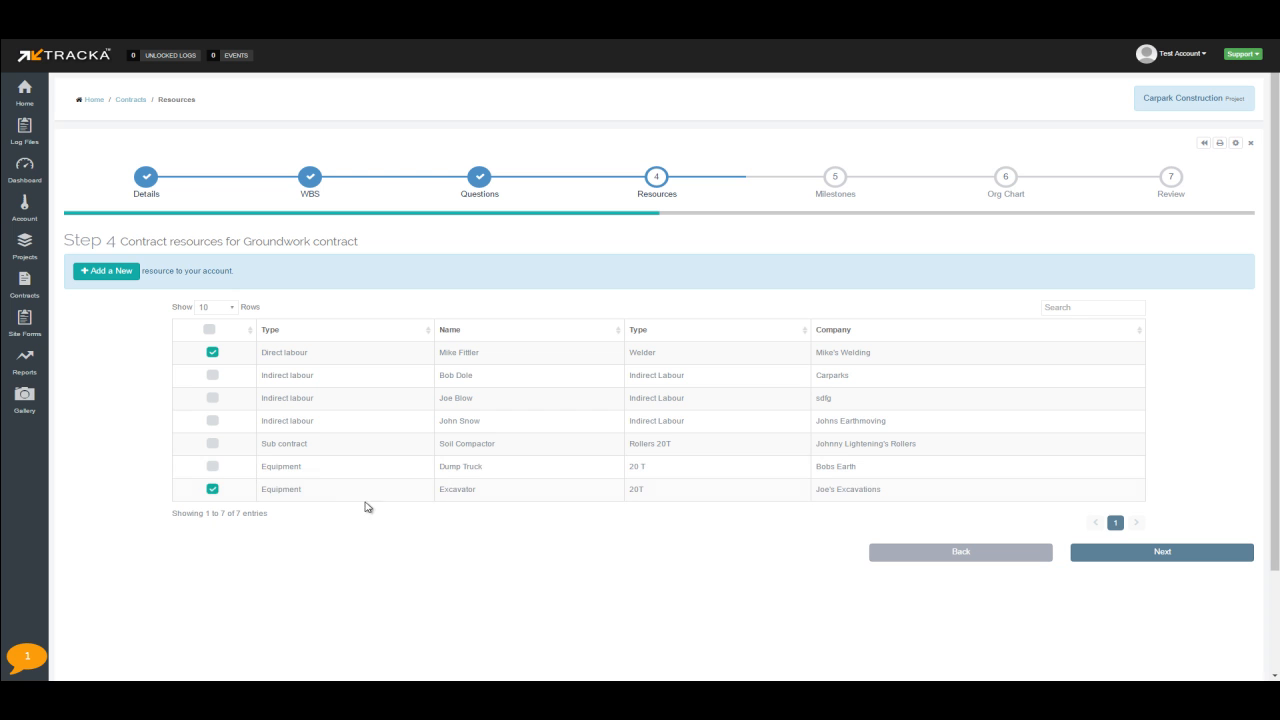
left_click(212, 467)
left_click(212, 446)
left_click(213, 423)
left_click(1146, 557)
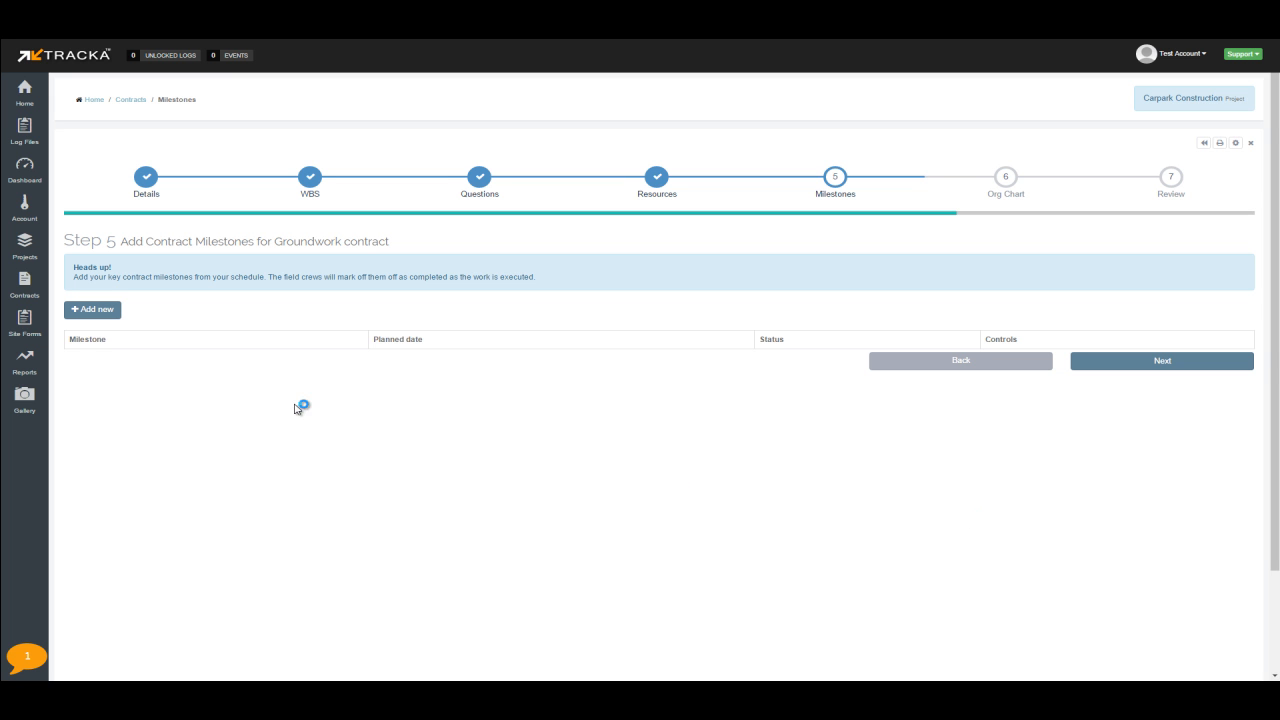
Add an active contract milestone named Footing Completion with due date 08-03-2017
left_click(97, 312)
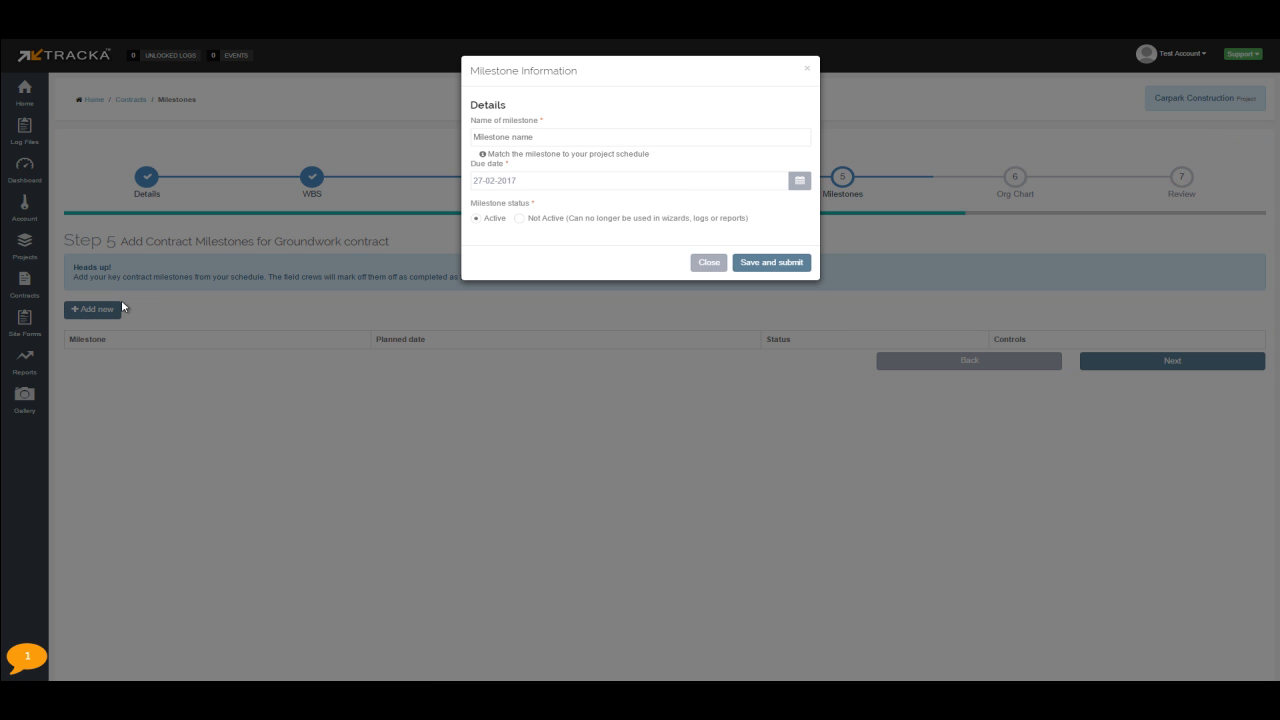
left_click(536, 132)
type("Footing Completion")
left_click(799, 181)
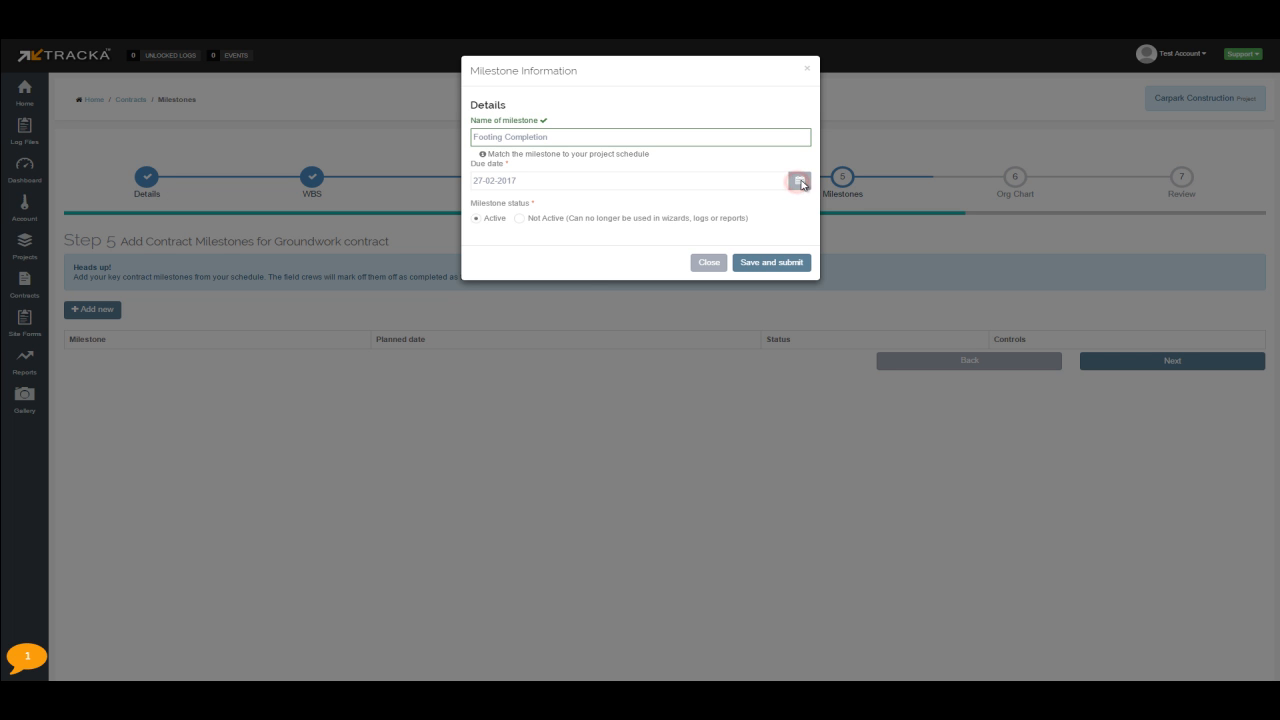
left_click(799, 182)
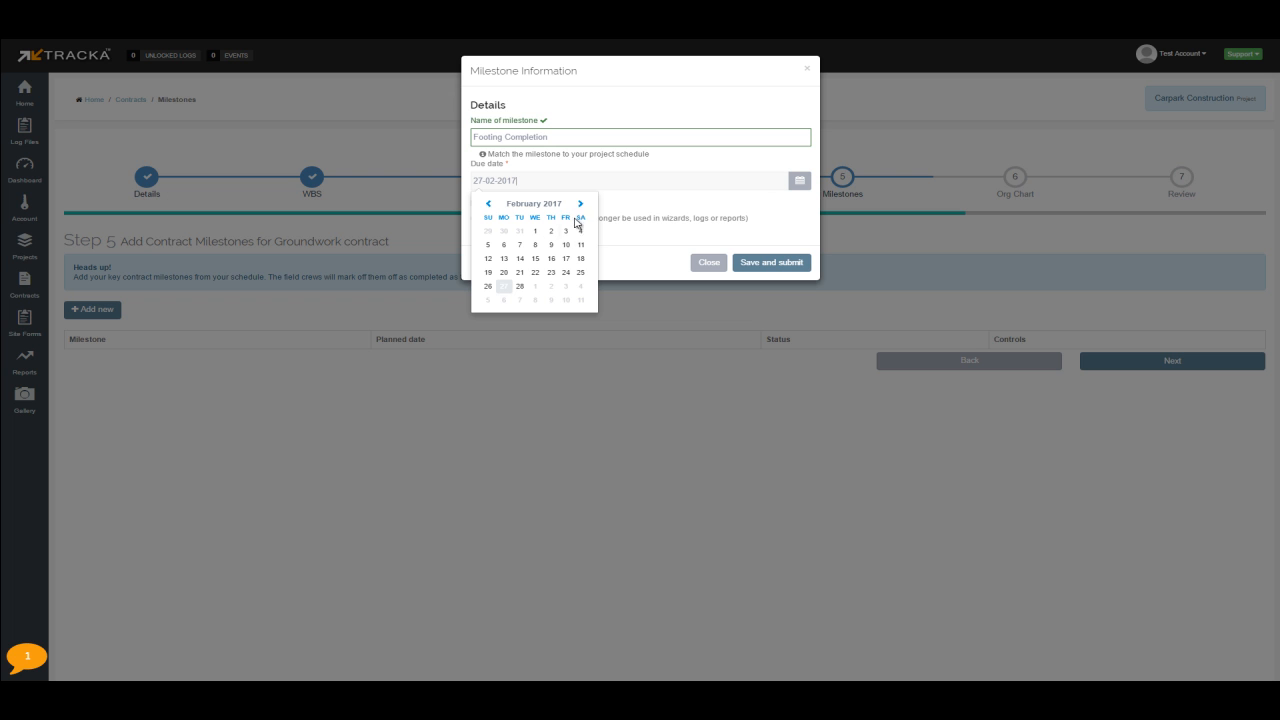
left_click(536, 301)
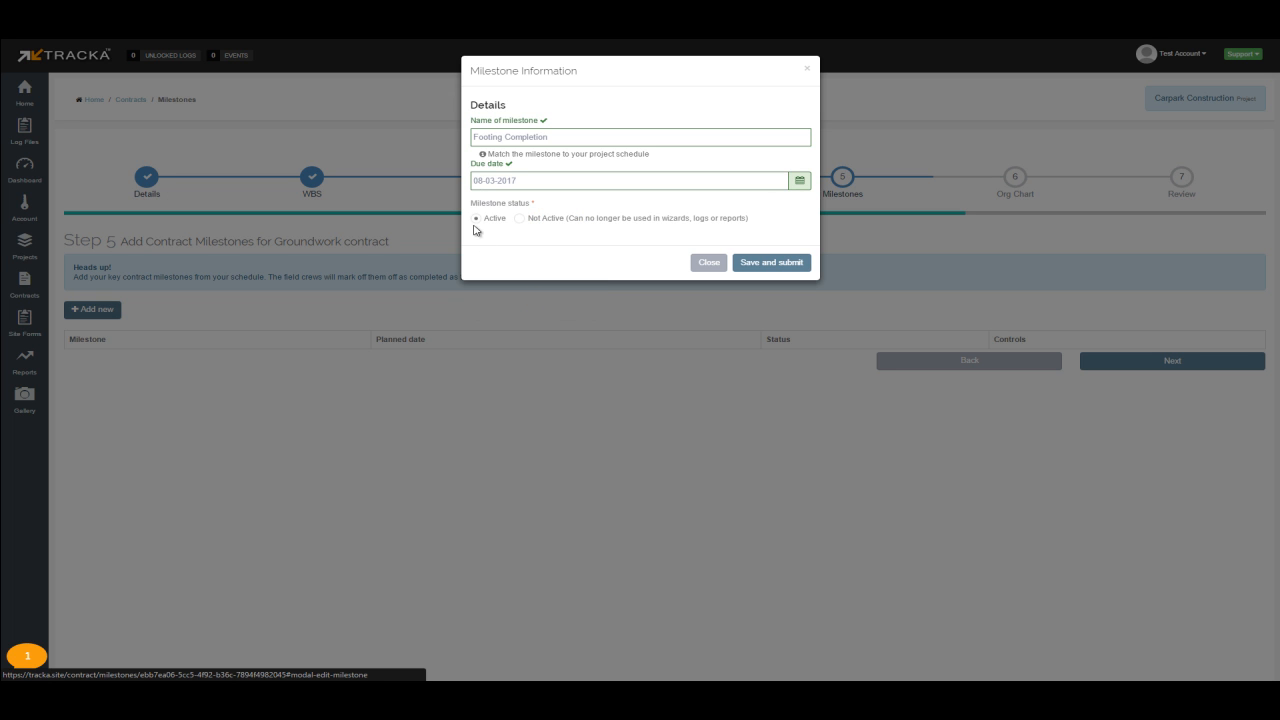
left_click(772, 270)
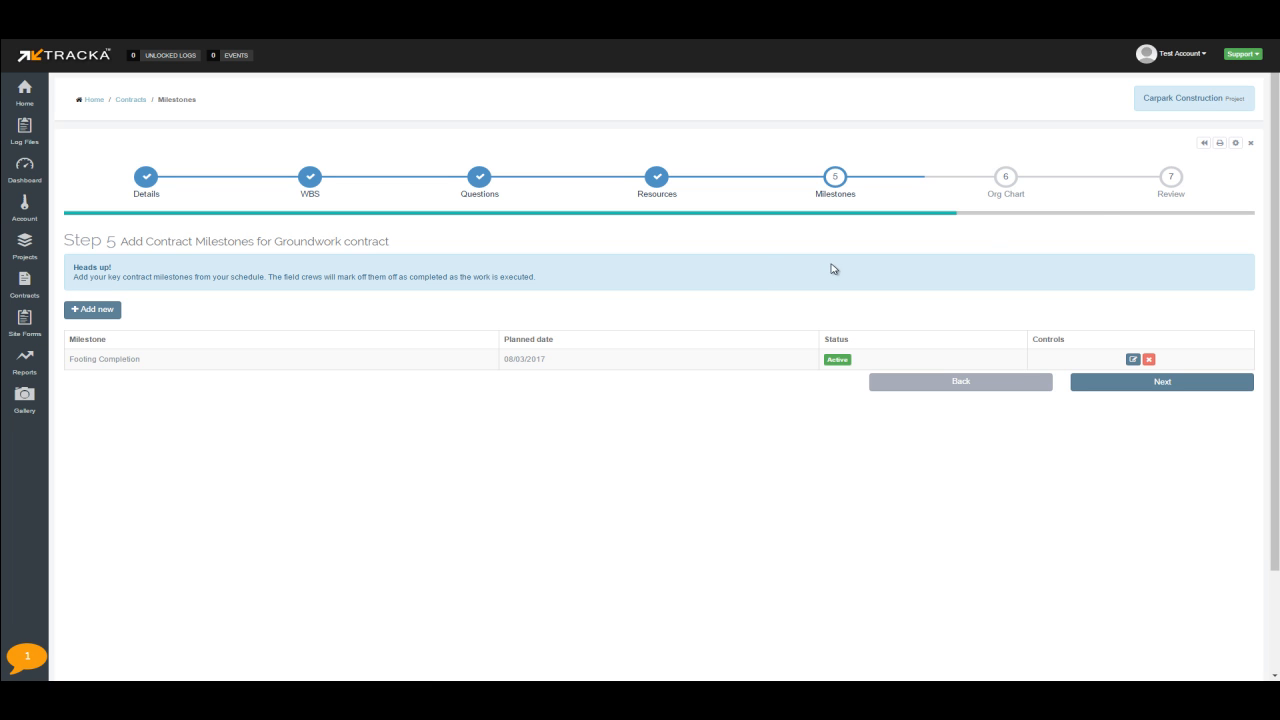
Review the support page help for contract milestones and close it
left_click(1244, 56)
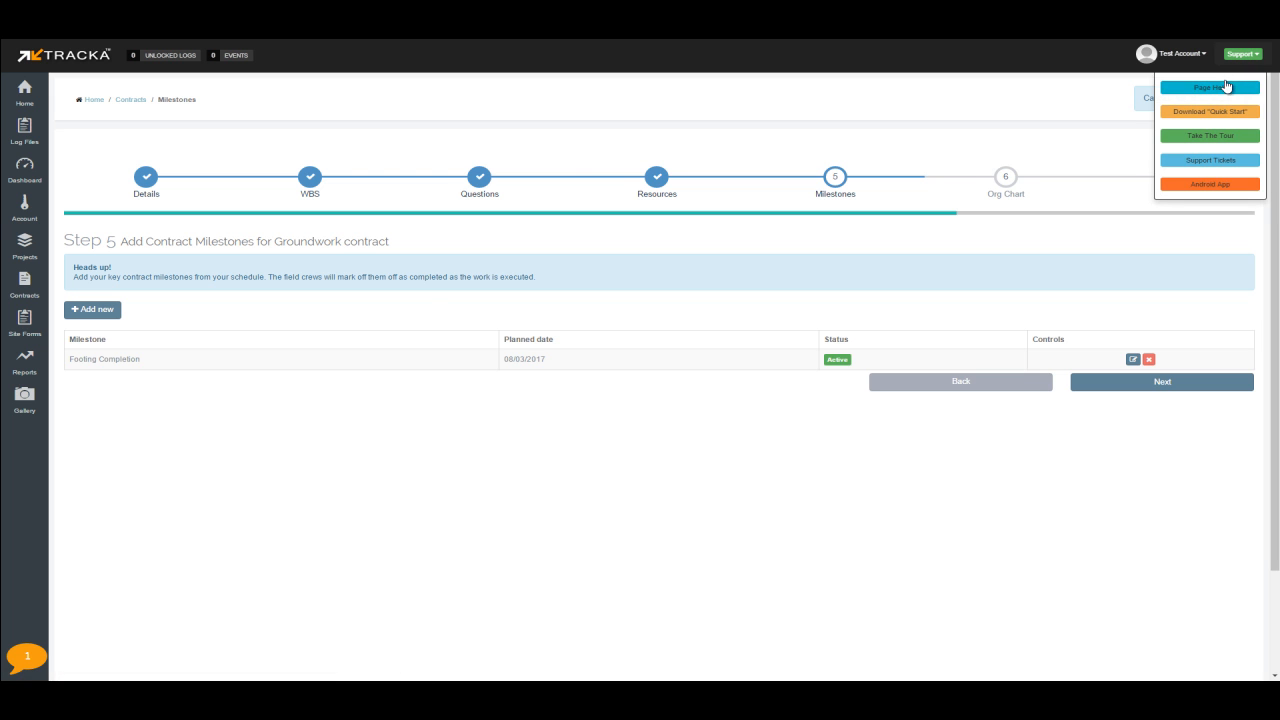
left_click(1213, 88)
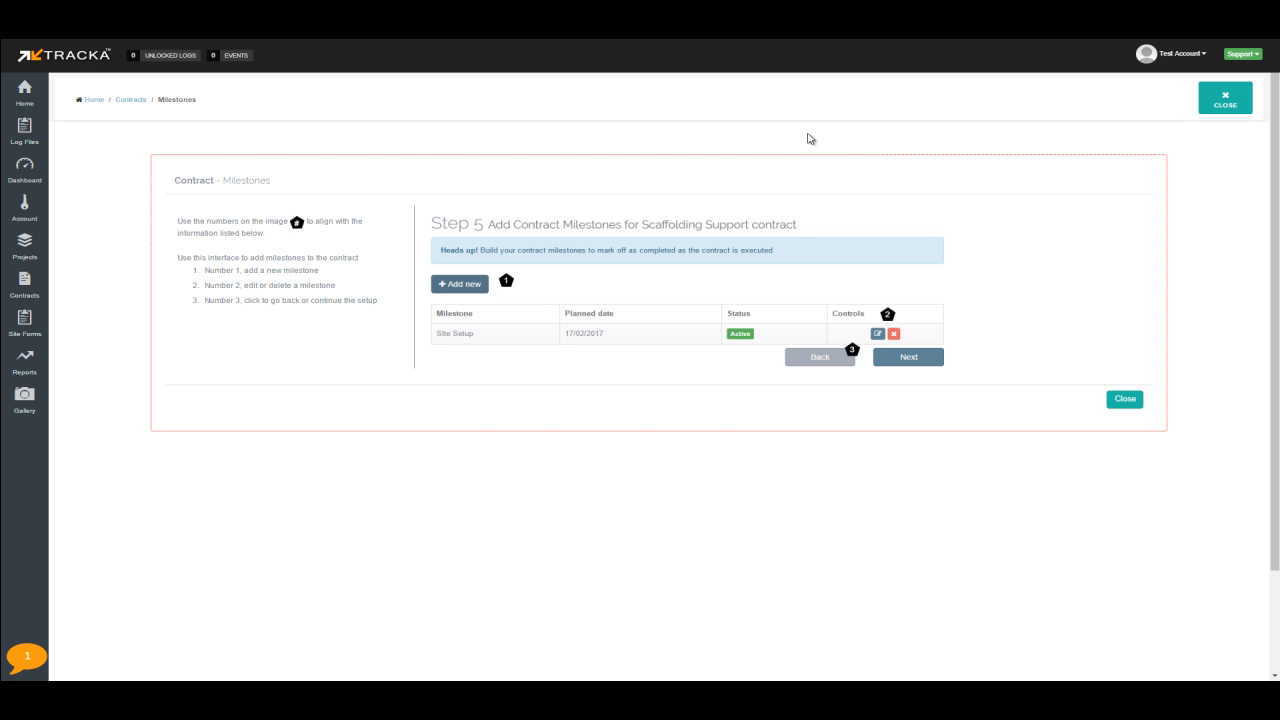
left_click(1225, 104)
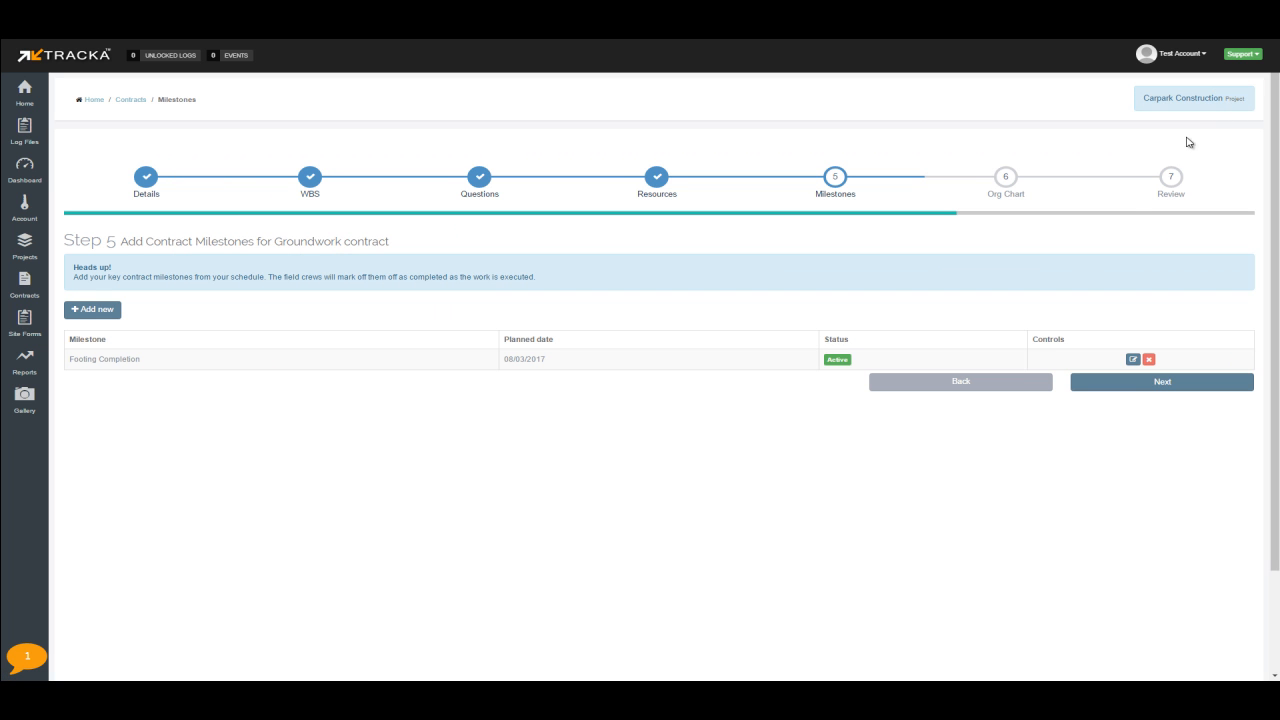
Fill in the organisational chart's top member with the full name, title Foreman, company Jims Groundwork and the contact details
left_click(1150, 385)
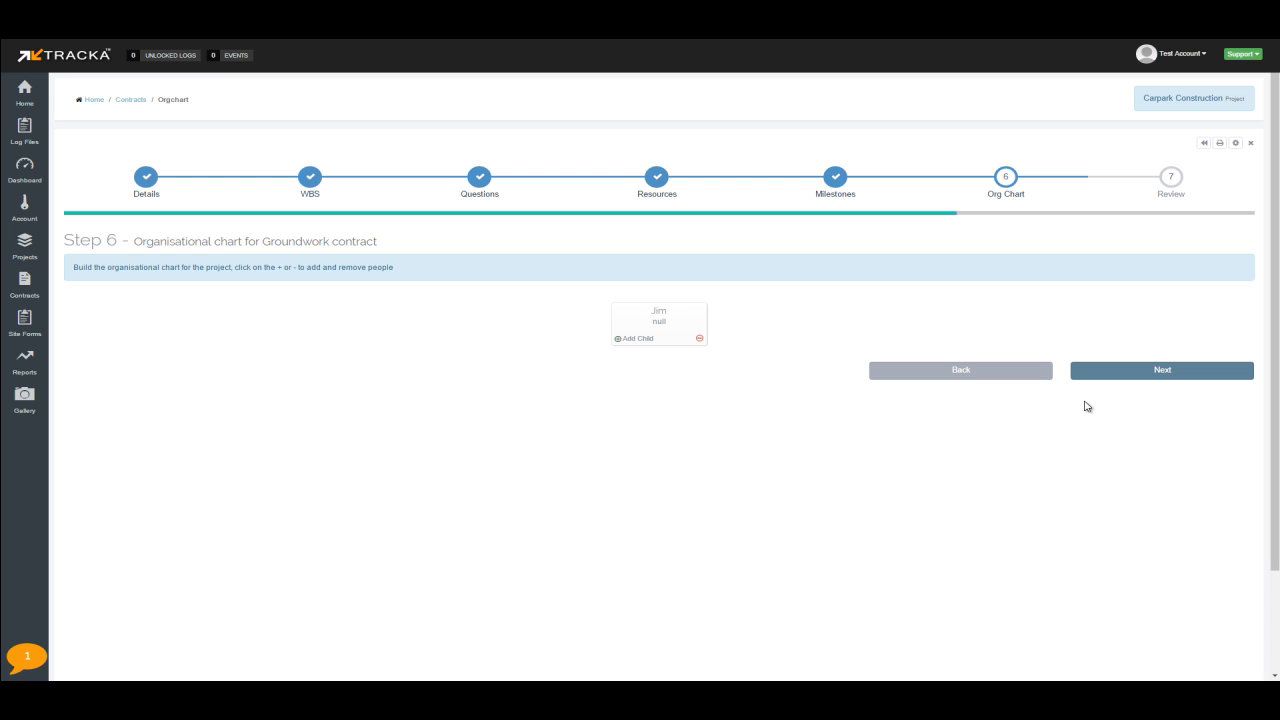
left_click(659, 323)
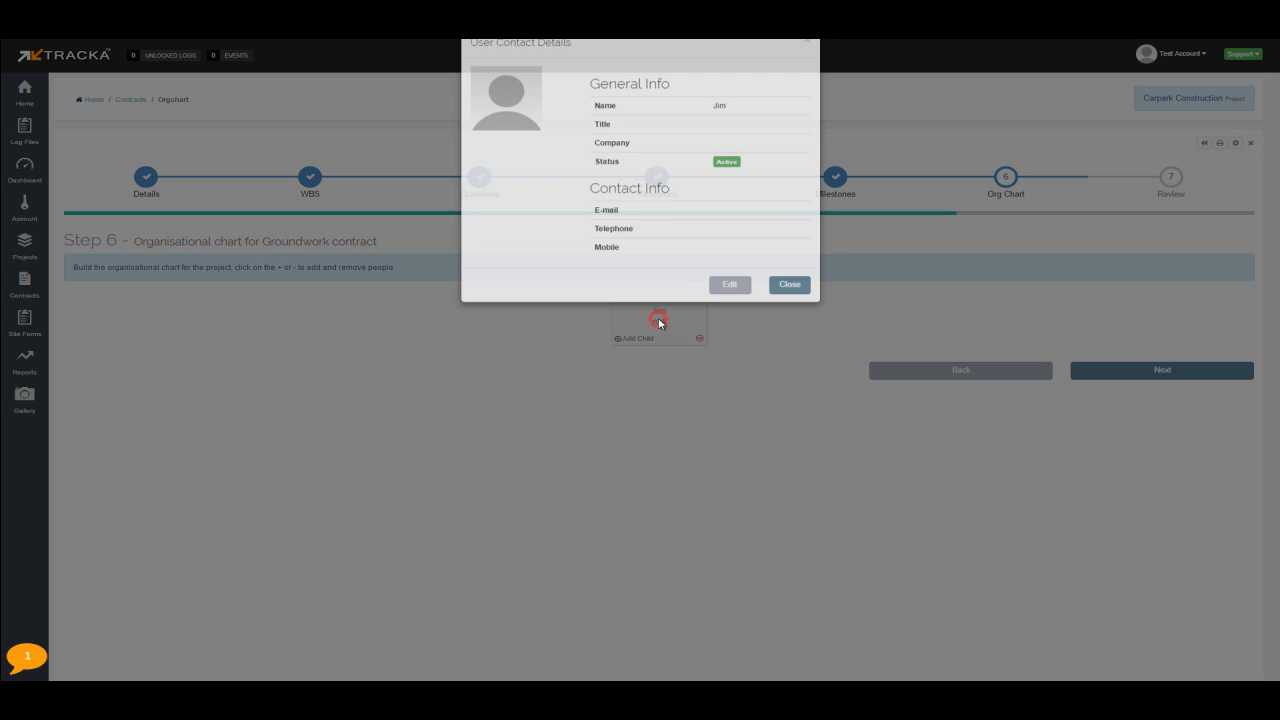
left_click(699, 157)
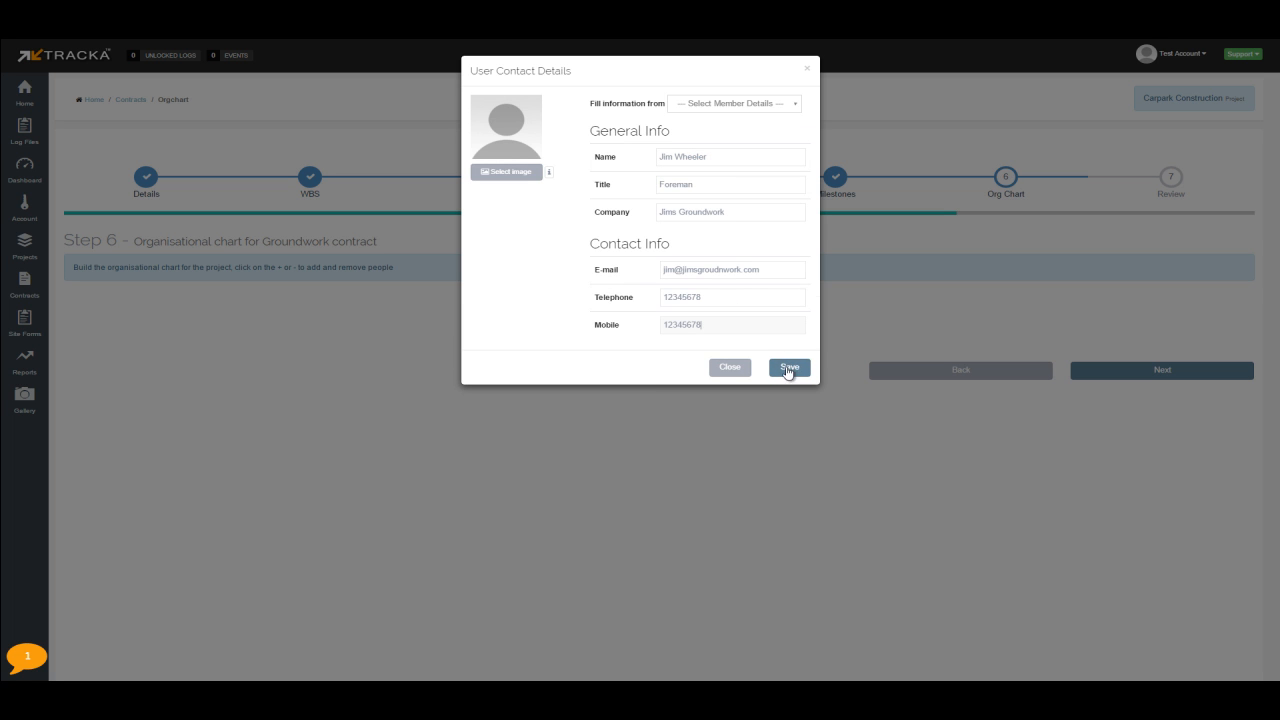
left_click(789, 368)
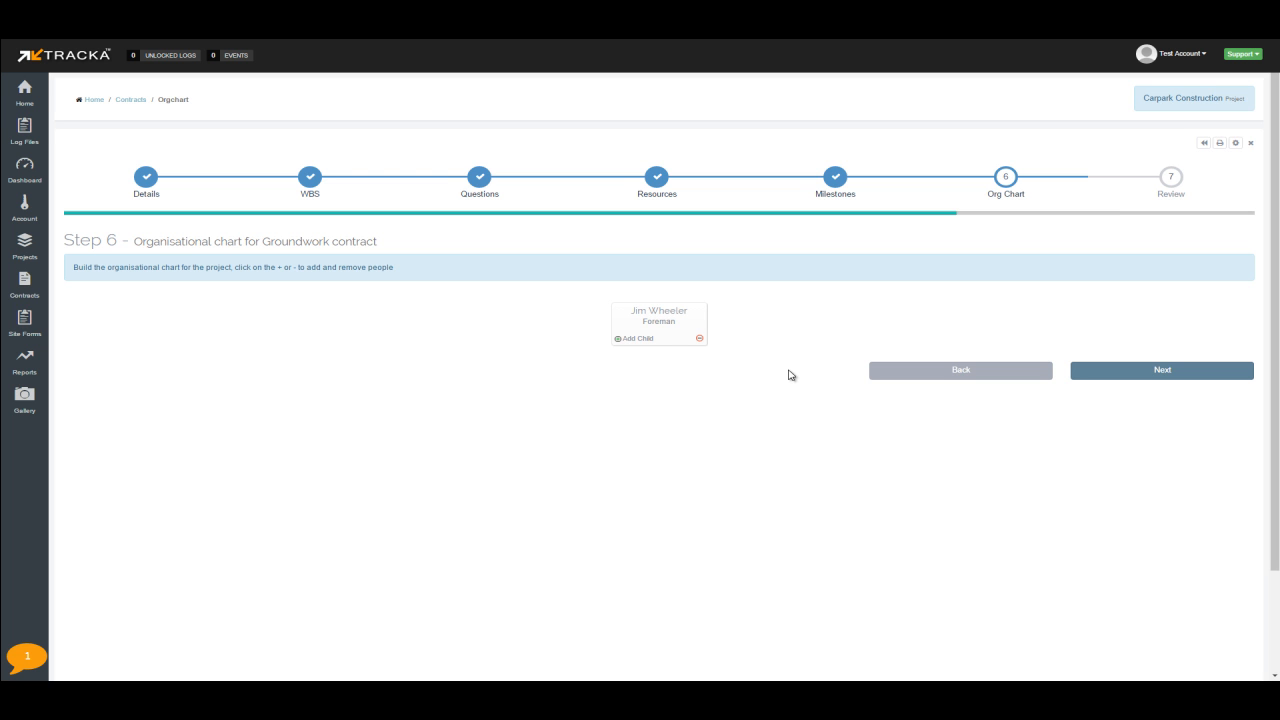
Add a child member under the Foreman in the organisational chart, filling in the existing member details from Mike's Welding
left_click(620, 338)
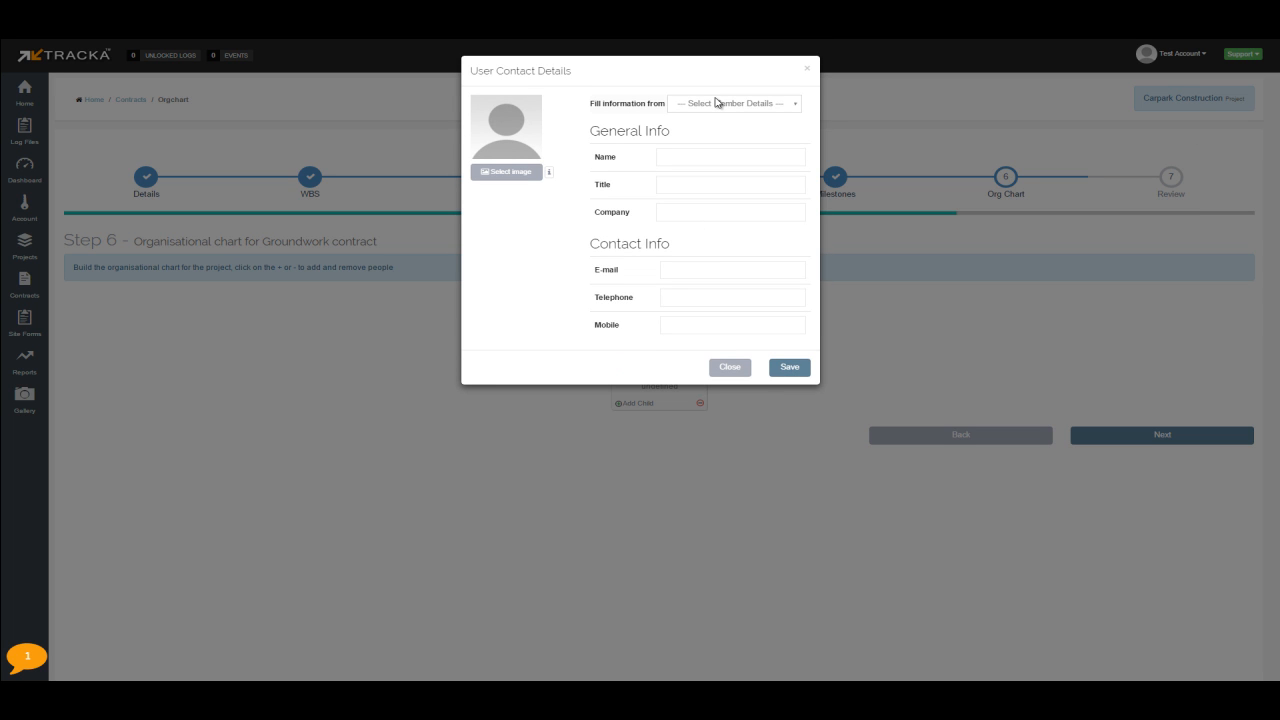
left_click(716, 102)
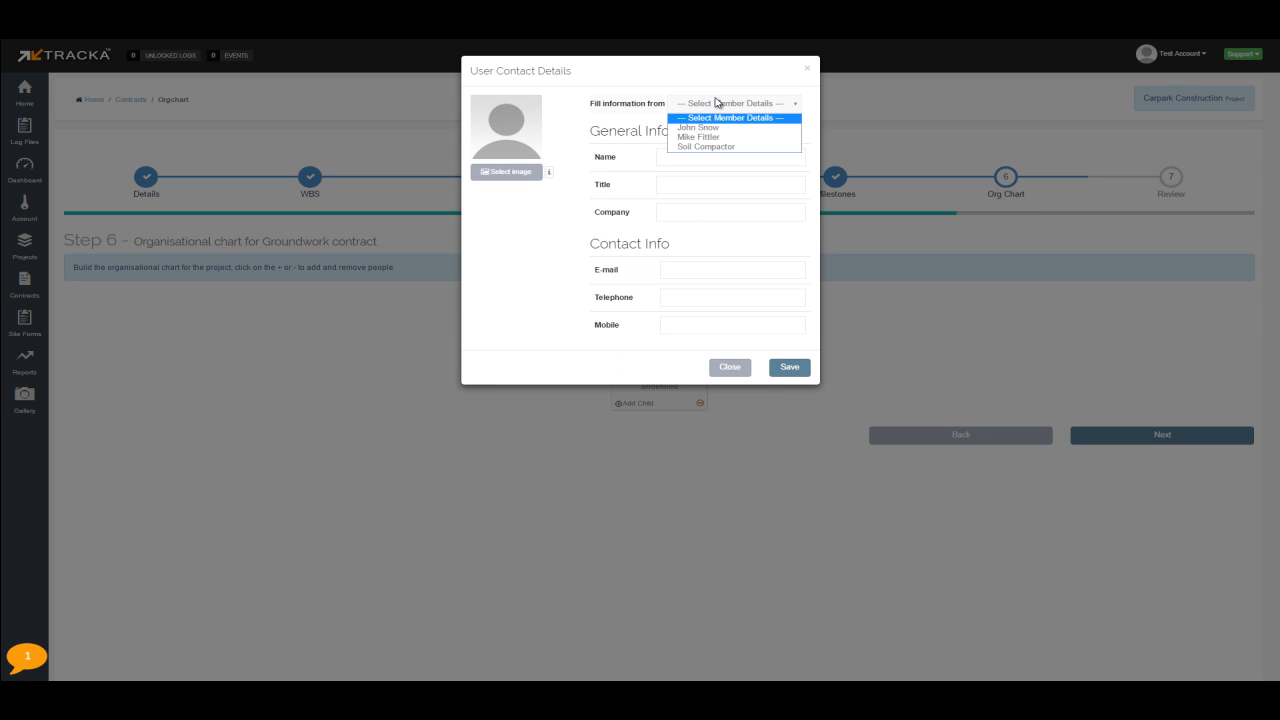
left_click(718, 138)
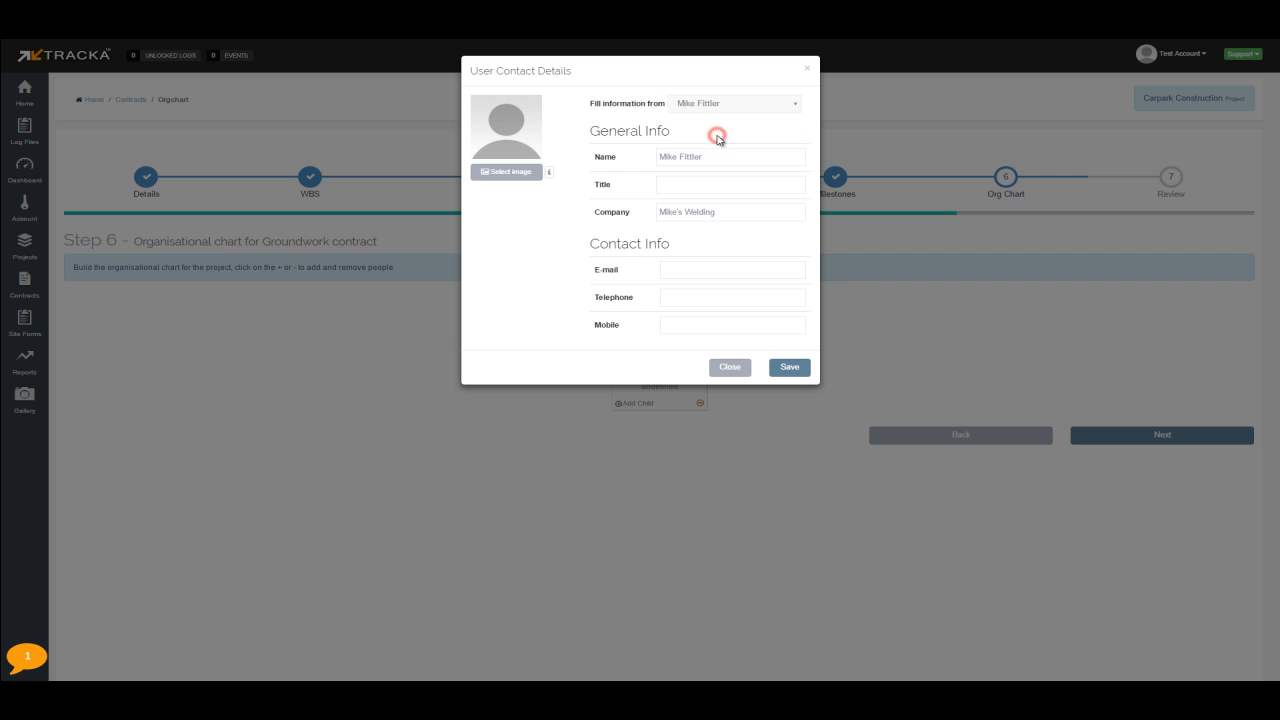
left_click(790, 368)
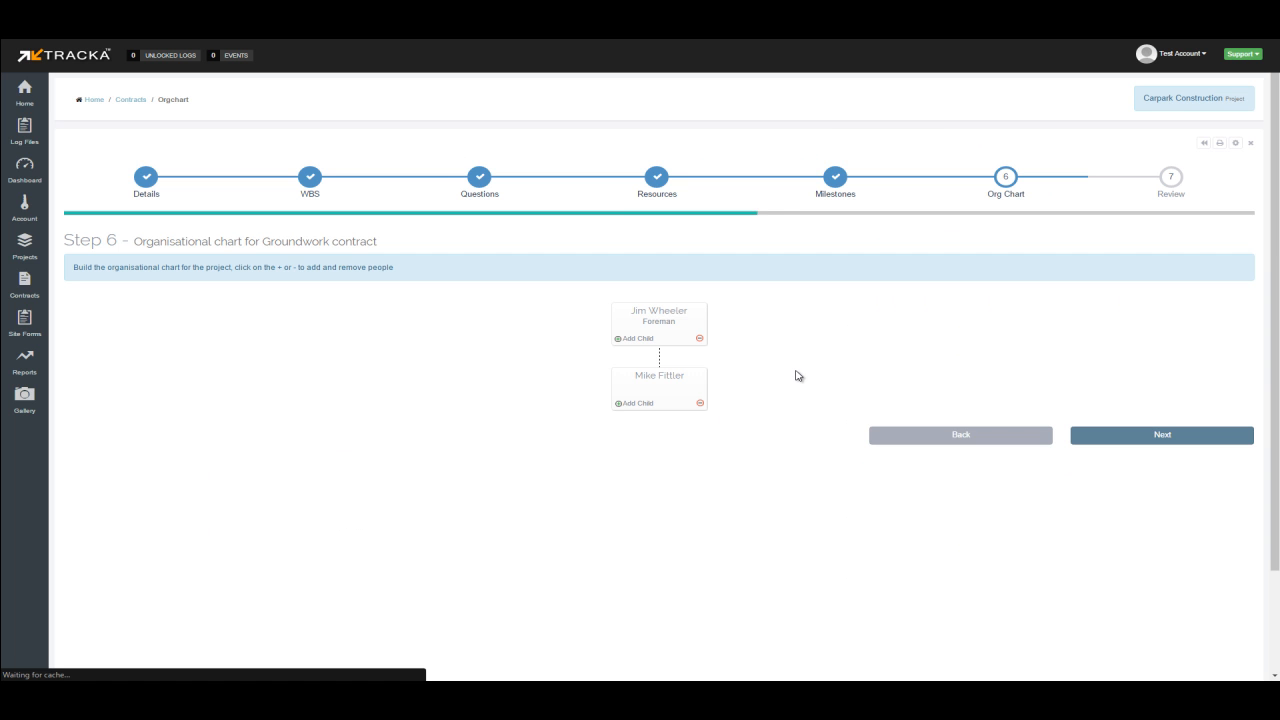
Add a second child member under the Foreman using the Johns Earthmoving member's existing details, and try to continue to the review
left_click(627, 342)
left_click(715, 103)
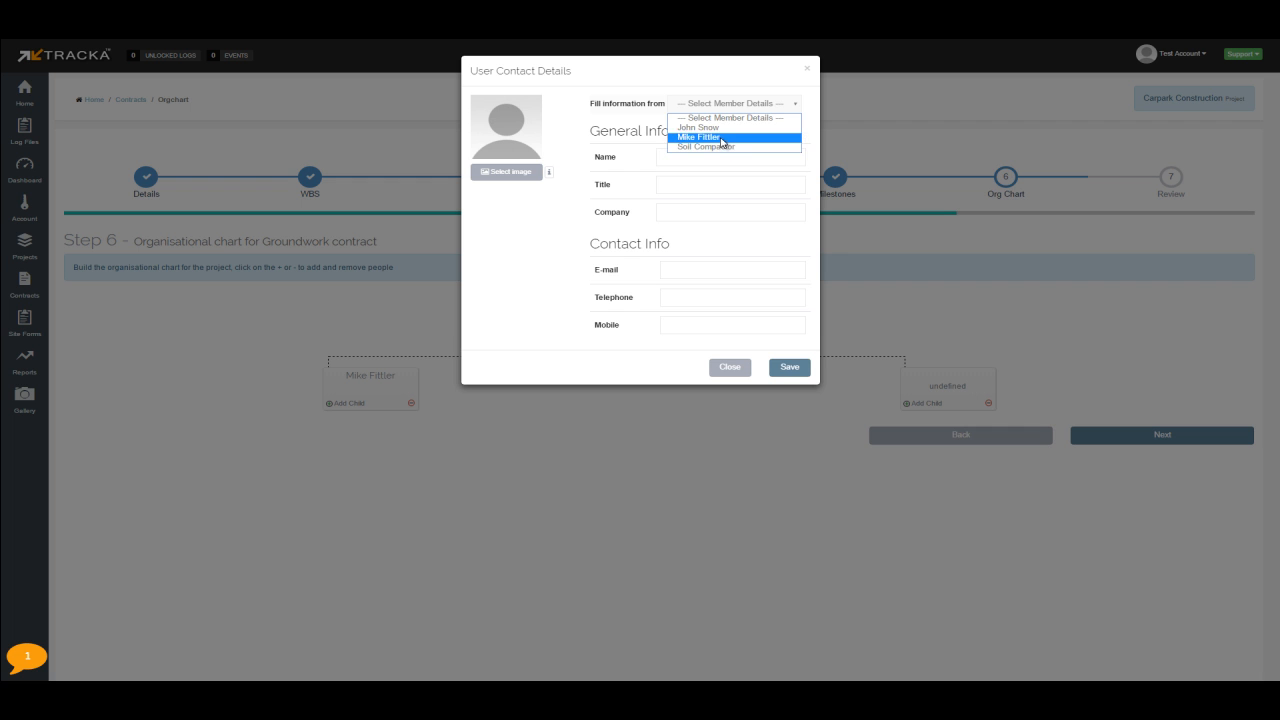
left_click(720, 127)
left_click(792, 367)
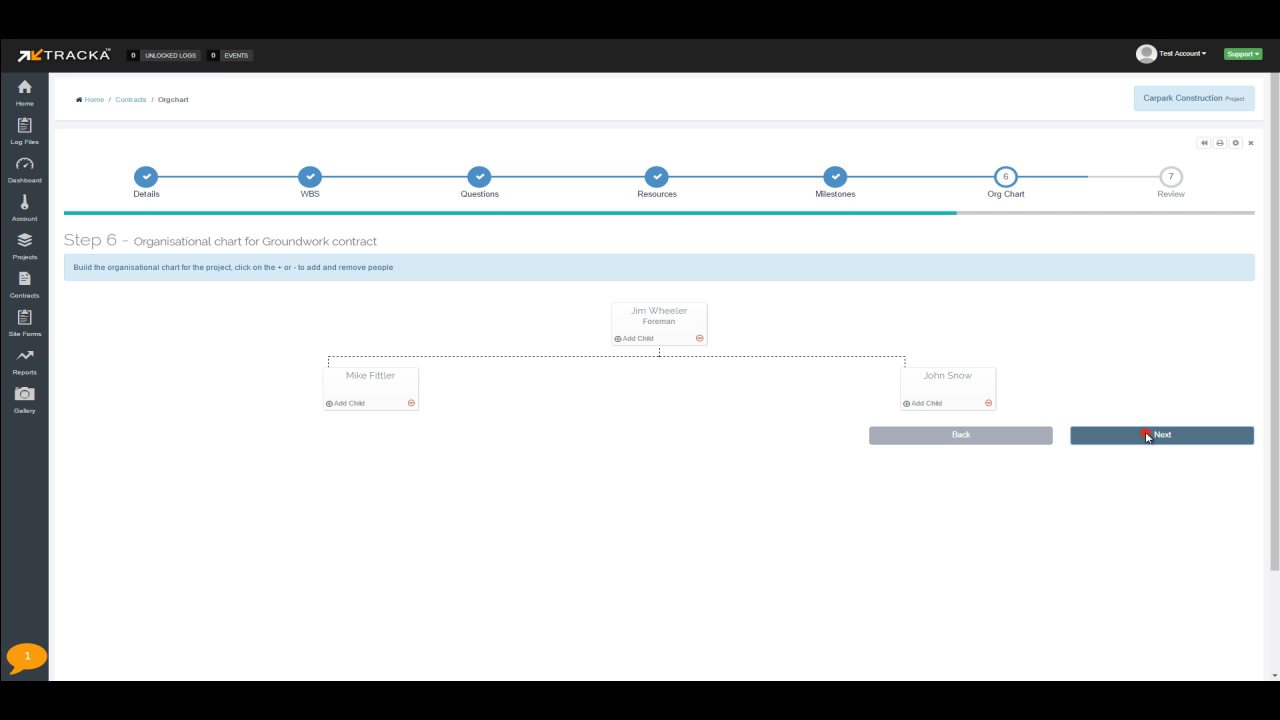
left_click(1147, 436)
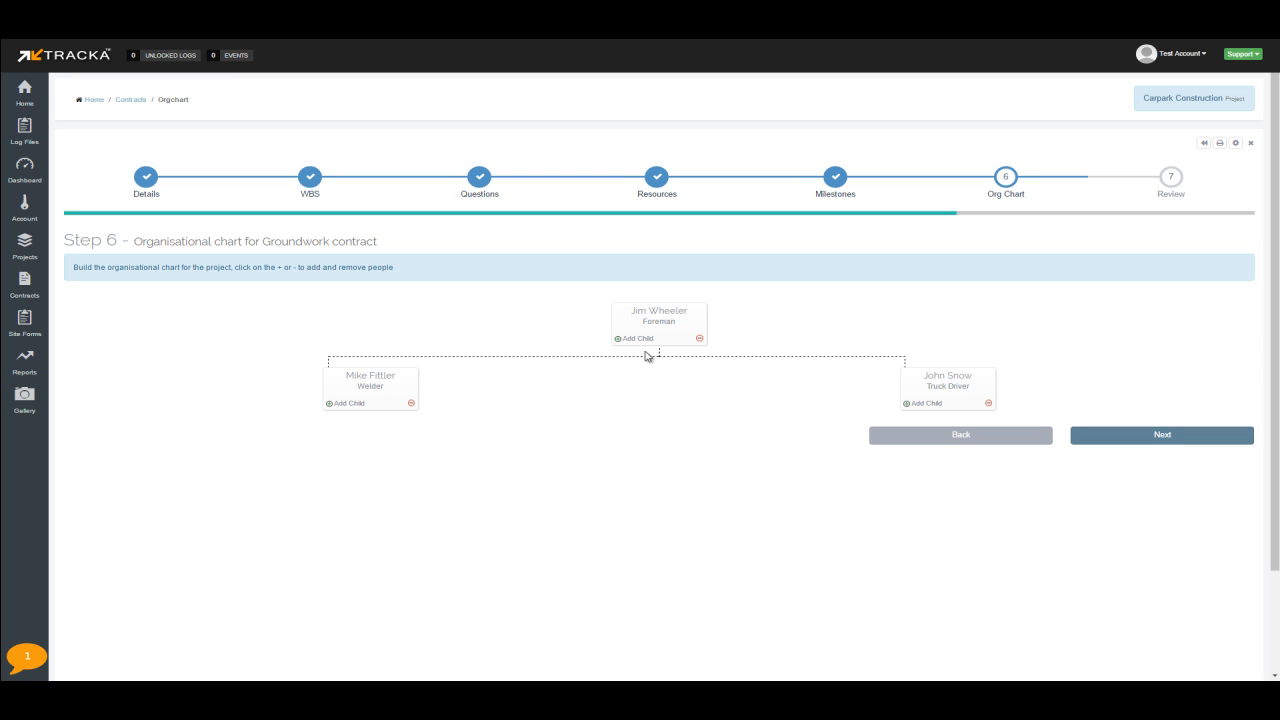
Check the Truck Driver's contact details in the organisational chart and continue to the contract review
left_click(944, 386)
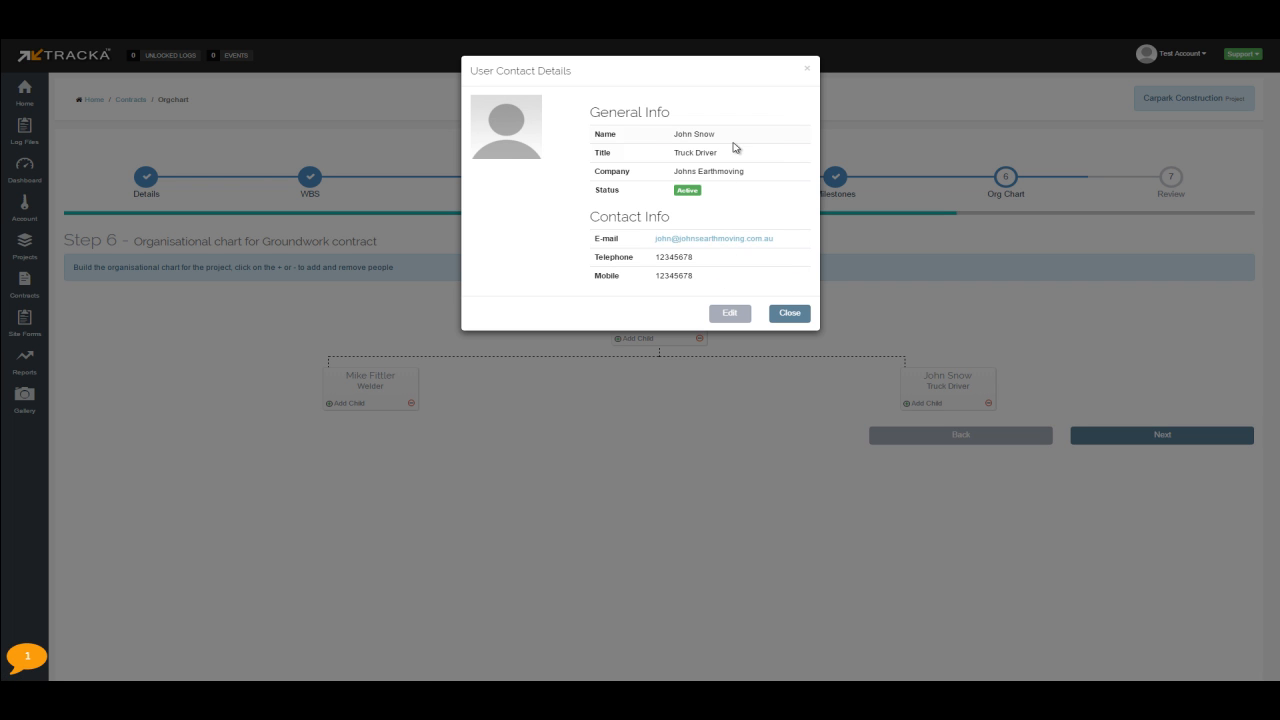
left_click(789, 313)
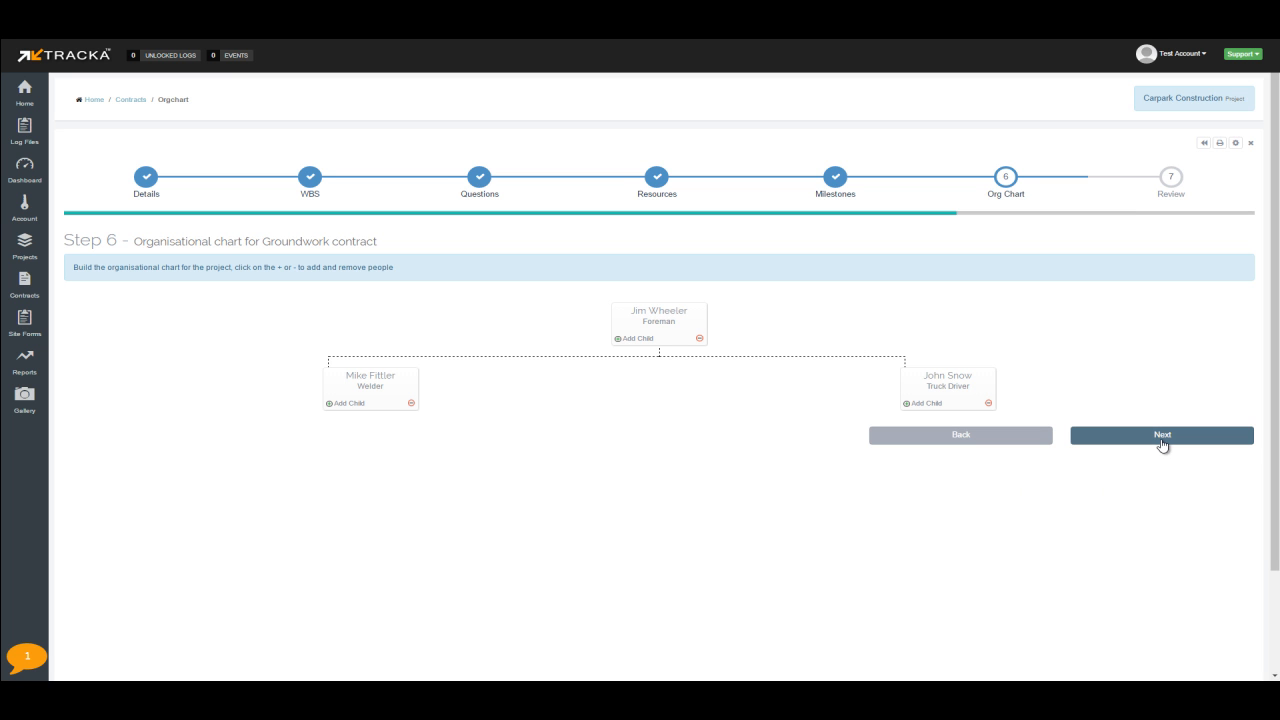
left_click(1161, 440)
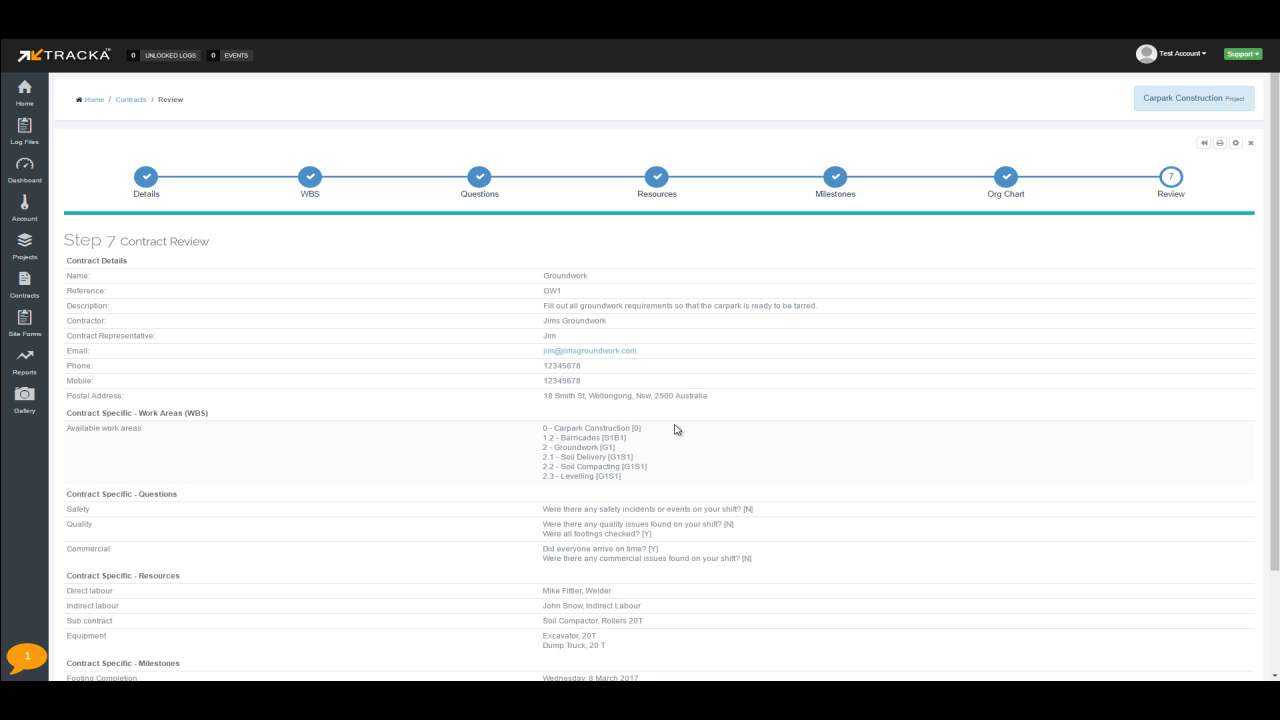
Review the Groundwork contract's summary from contract details through staff details, and finish the contract setup
scroll(675, 429, "down", 1)
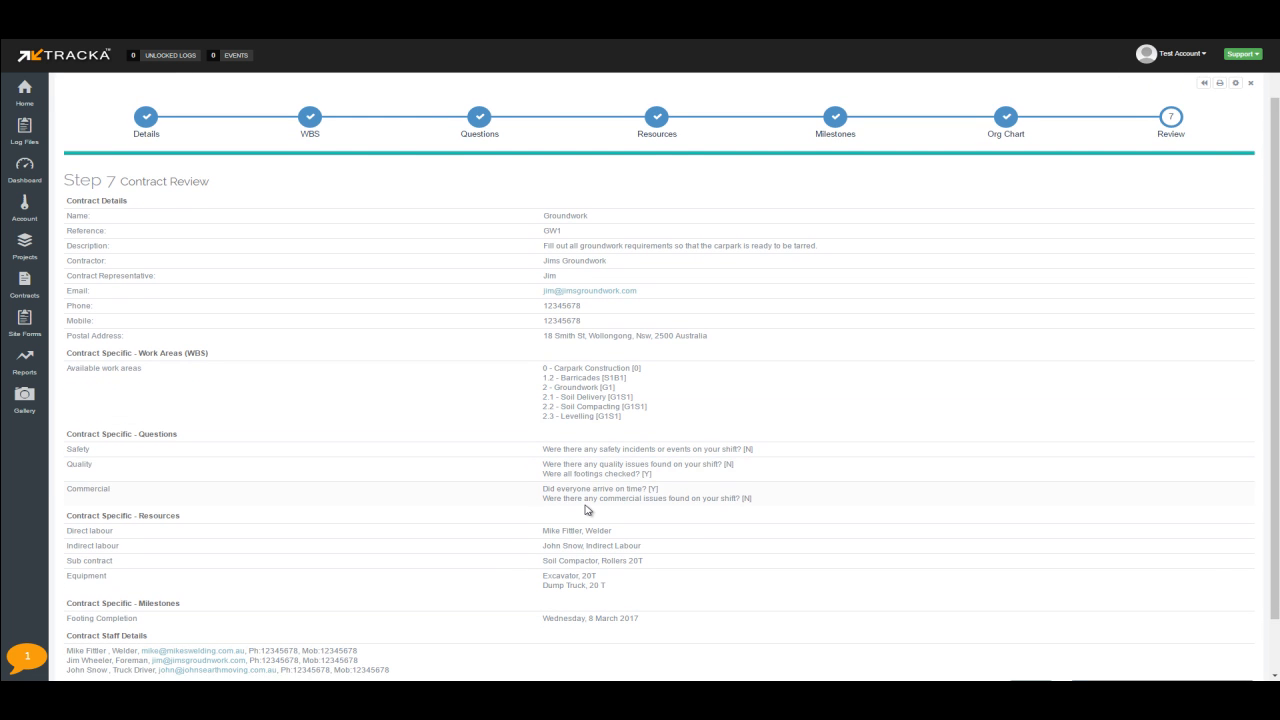
scroll(586, 510, "down", 1)
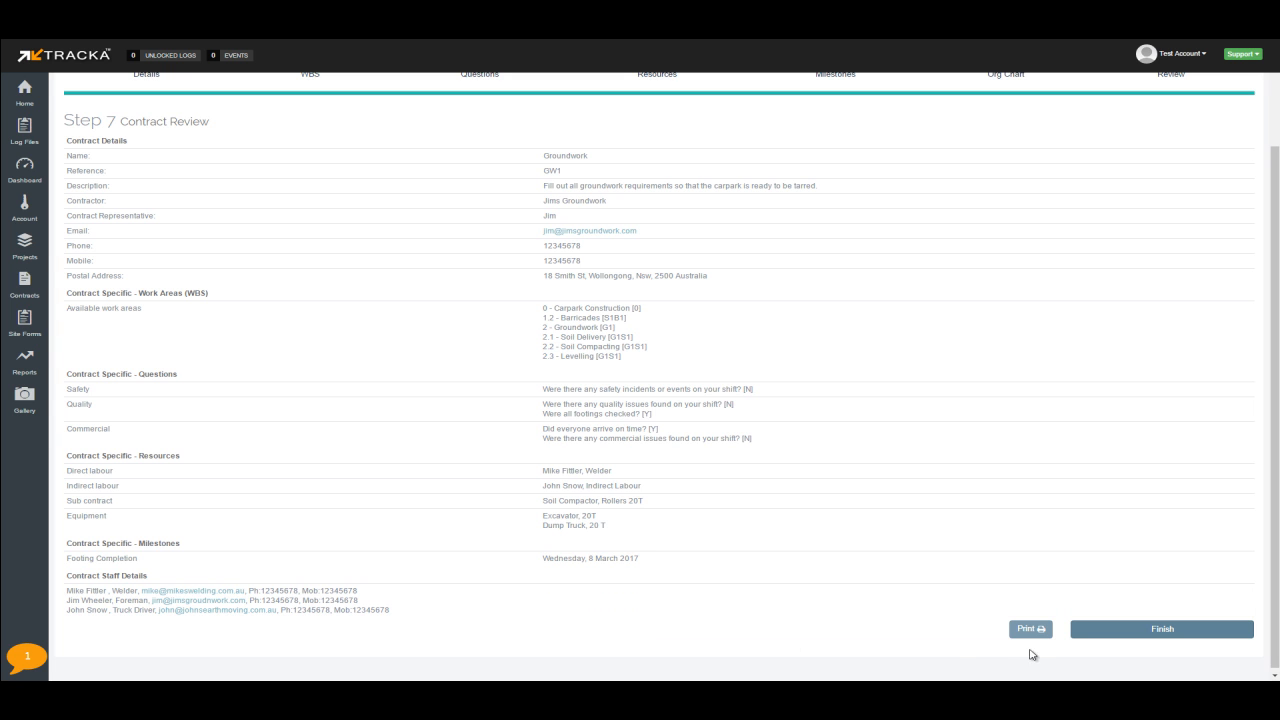
left_click(1155, 630)
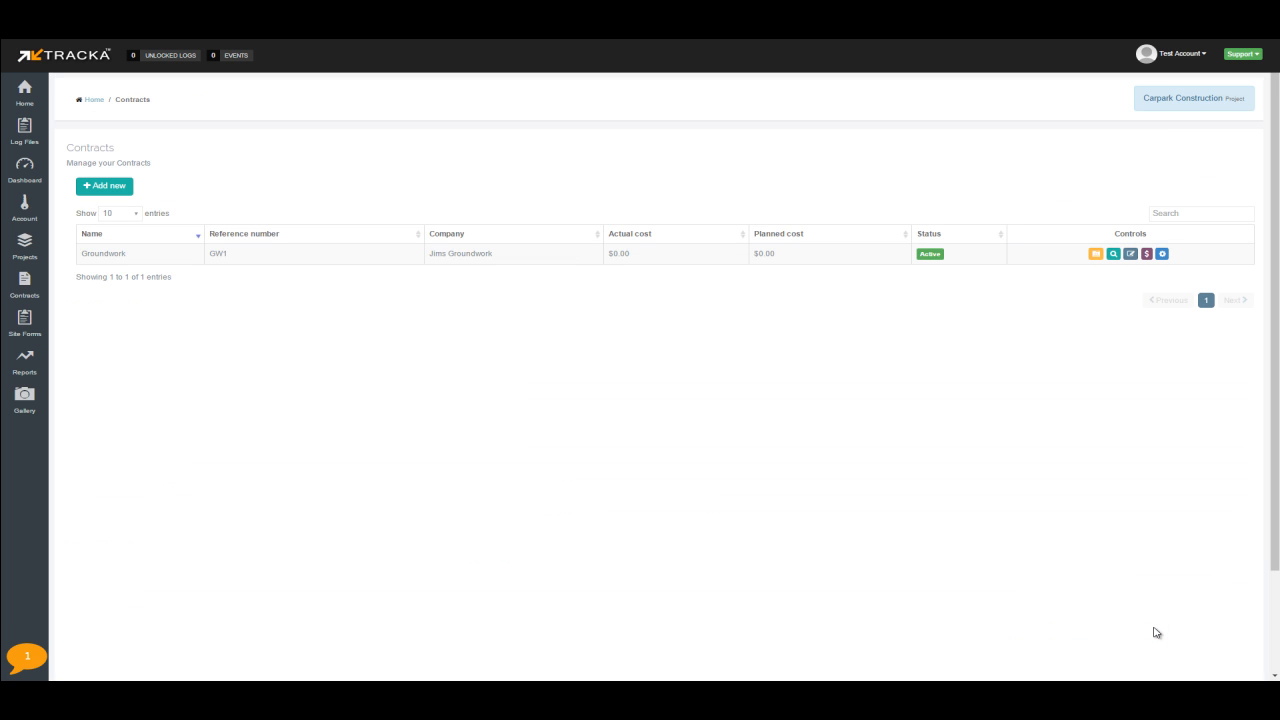